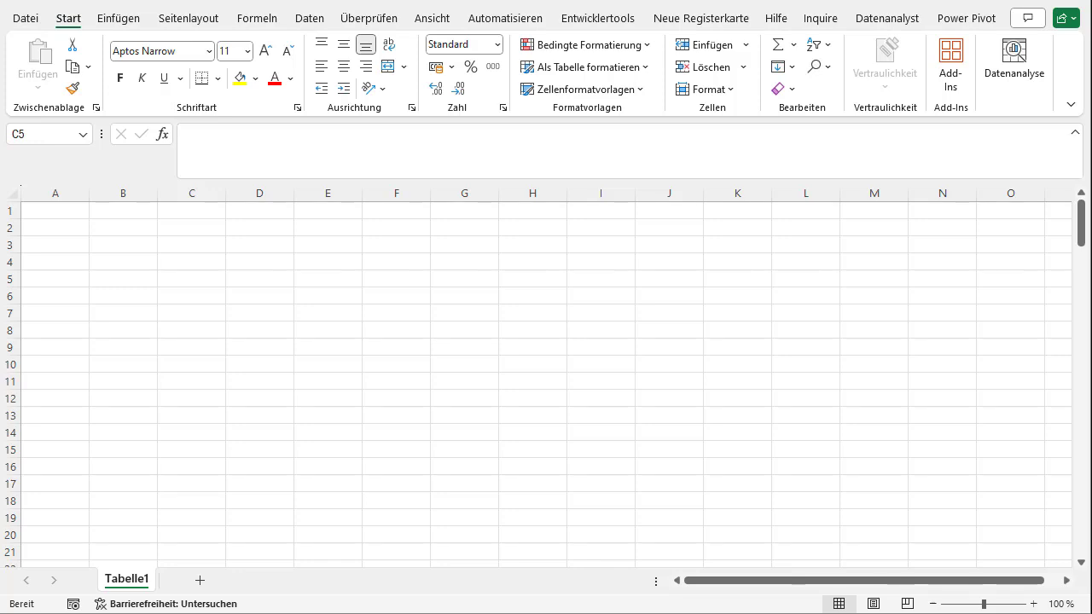
# - Enter =ZUFALLSBEREICH(1;100) in B3 to generate a random whole number from 1 to 100
pyautogui.click(167, 266)
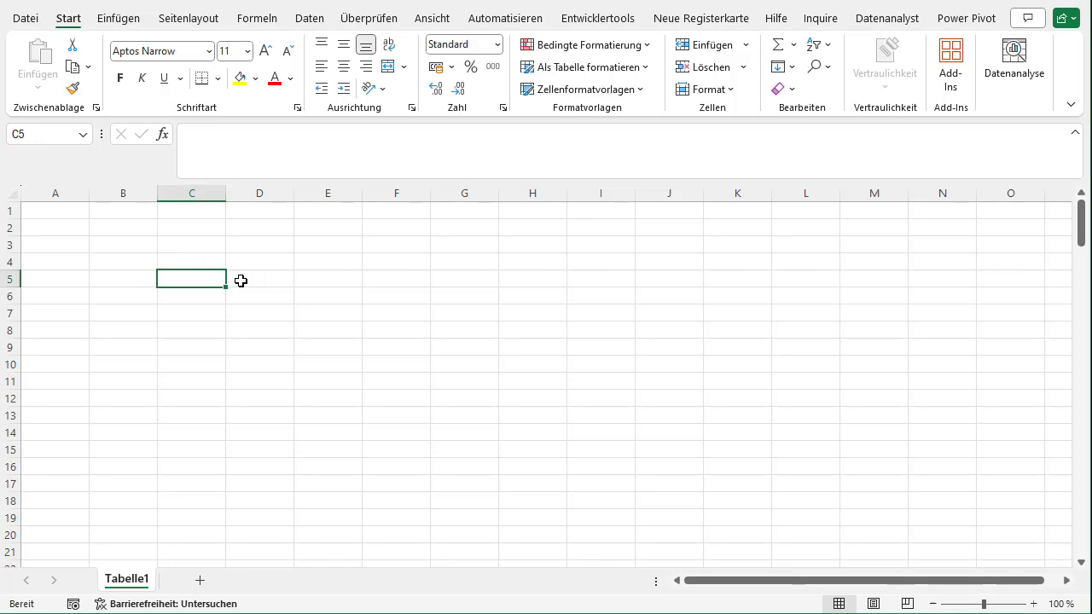
pyautogui.press('Up')
pyautogui.press('Up')
pyautogui.press('Left')
pyautogui.write('=')
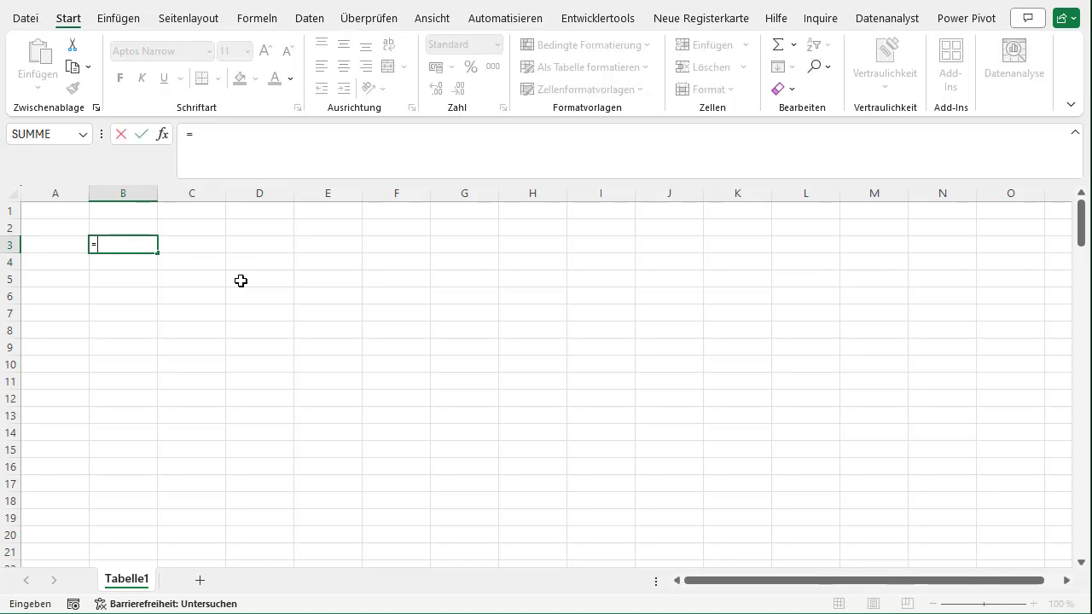
pyautogui.write('ZUFA')
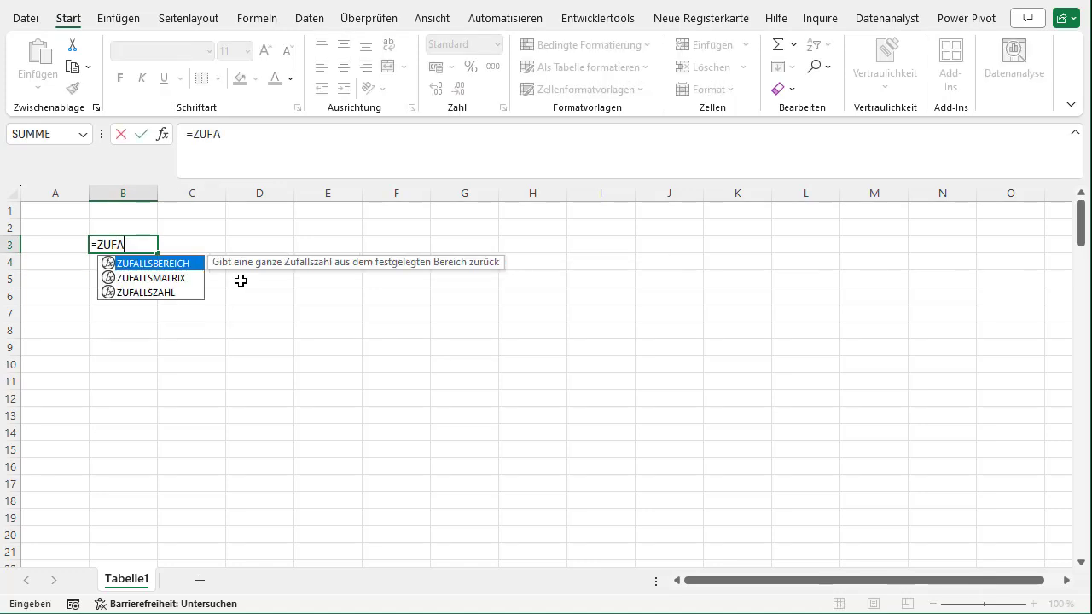
pyautogui.press('Tab')
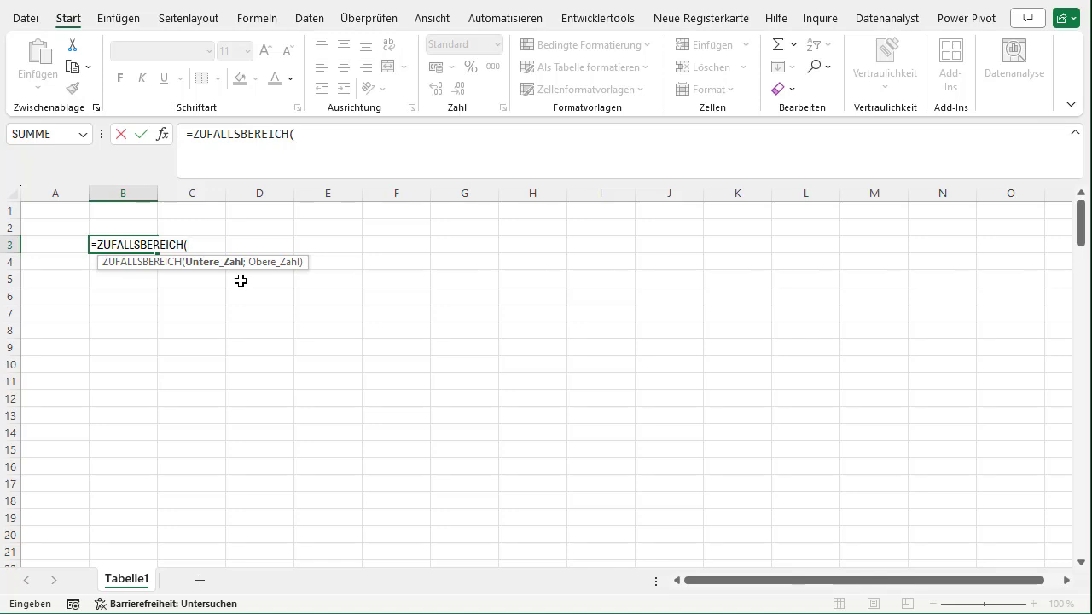
pyautogui.write('1;')
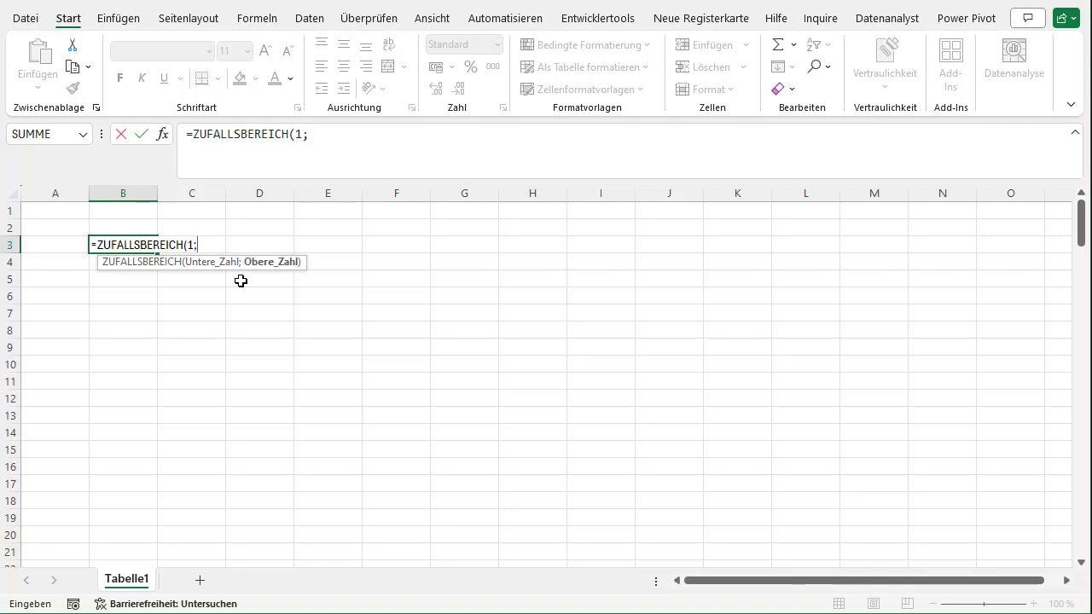
pyautogui.write('100)')
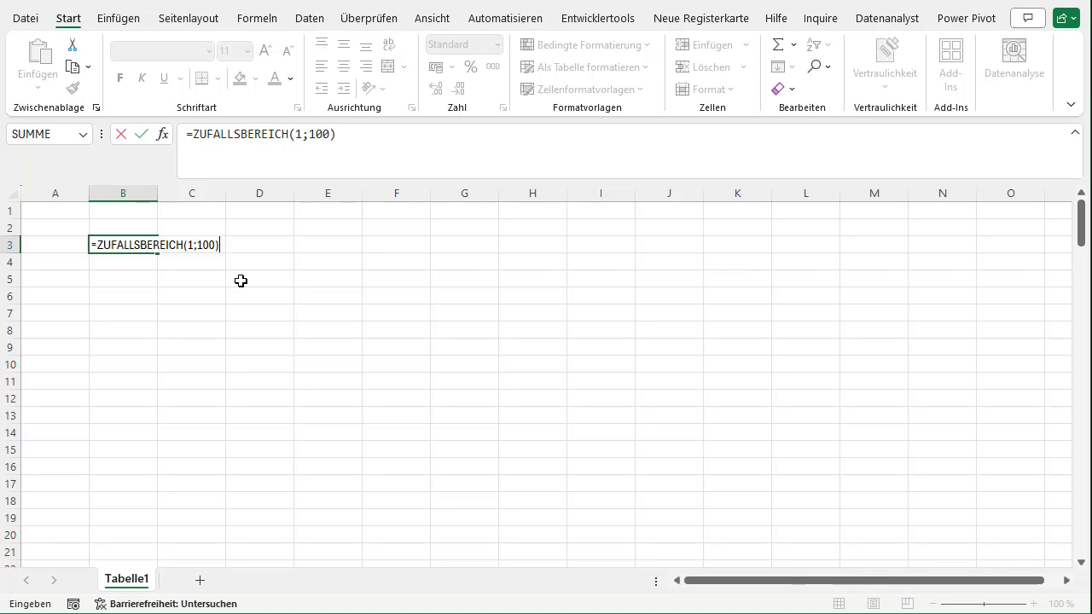
pyautogui.press('Return')
# - Fill the ZUFALLSBEREICH formula from B3 down to B20 and up to B1
pyautogui.click(146, 243)
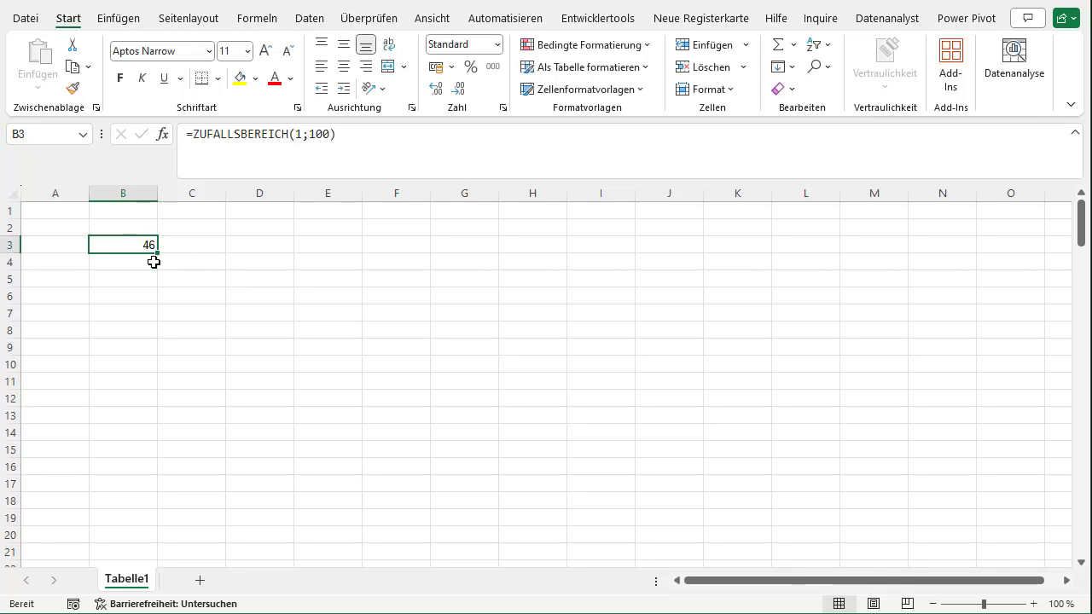
pyautogui.moveTo(158, 253); pyautogui.dragTo(136, 537)
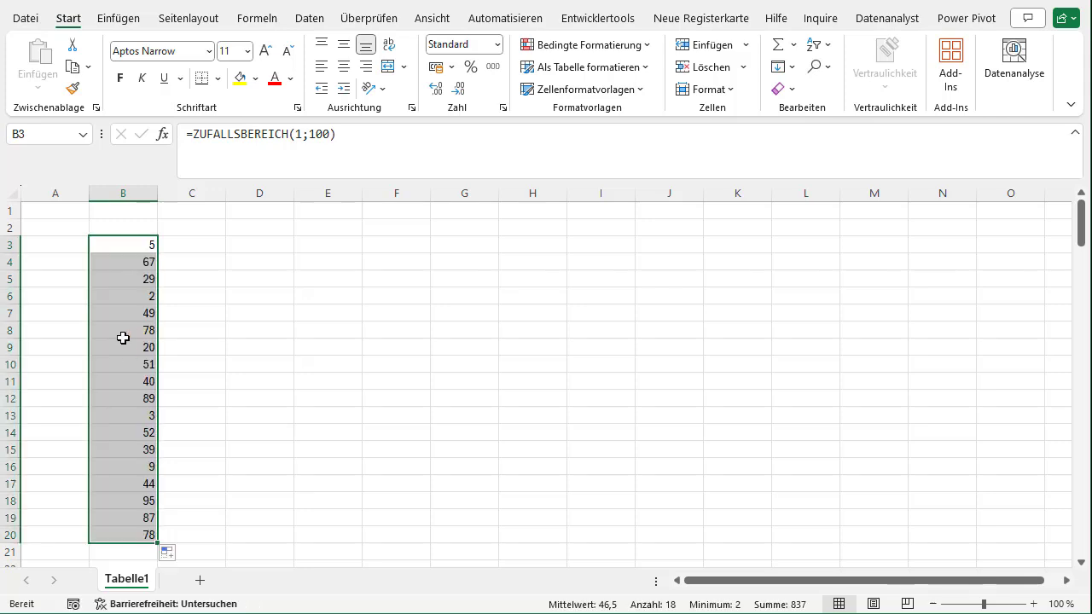
pyautogui.click(143, 245)
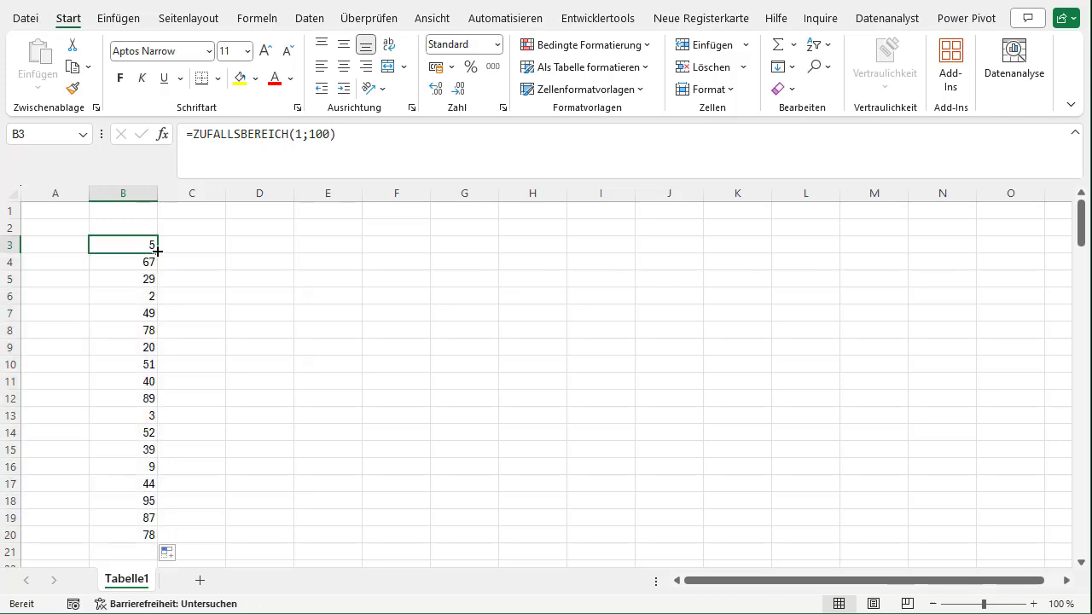
pyautogui.moveTo(158, 253)
pyautogui.mouseDown()
pyautogui.moveTo(155, 208)
pyautogui.moveTo(129, 533)
pyautogui.mouseUp()
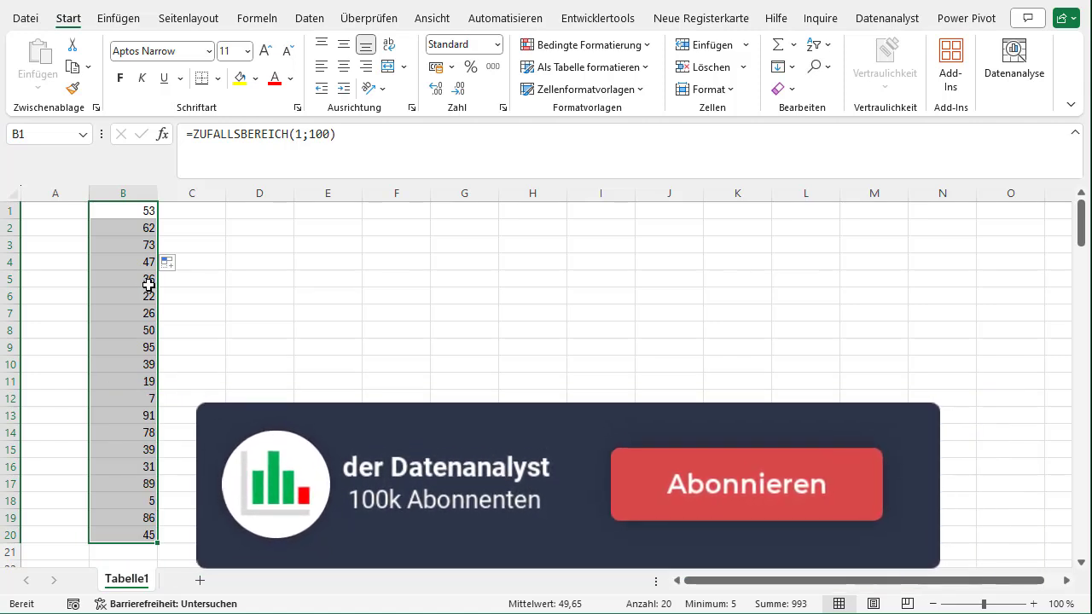
# - Replace the random formulas in B1:B20 with their values via Paste Options > Values
pyautogui.hotkey('ctrl', 'c')
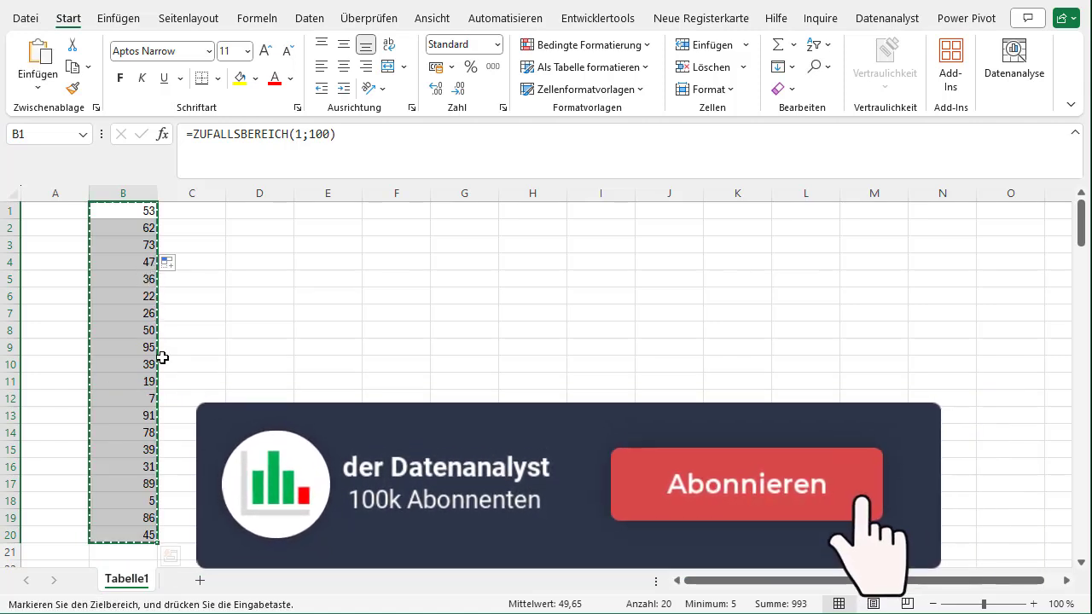
pyautogui.hotkey('ctrl', 'v')
pyautogui.click(190, 554)
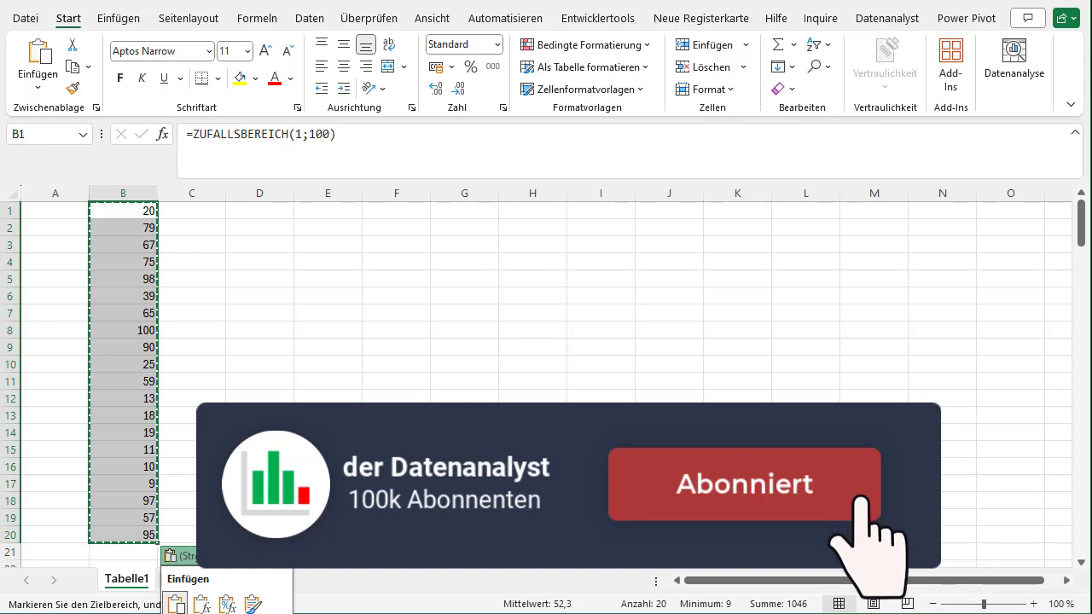
pyautogui.press('w')
pyautogui.click(143, 215)
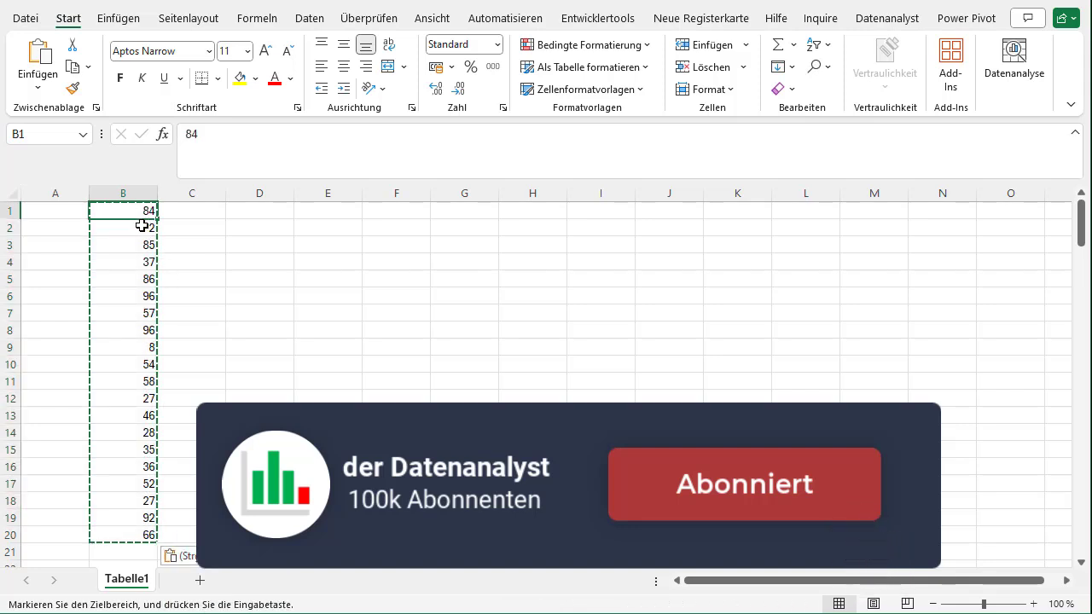
pyautogui.press('Escape')
# - Check the fixed numbers in column B and select C1 for the ranks
pyautogui.keyDown('shift'); pyautogui.click(150, 364); pyautogui.keyUp('shift')
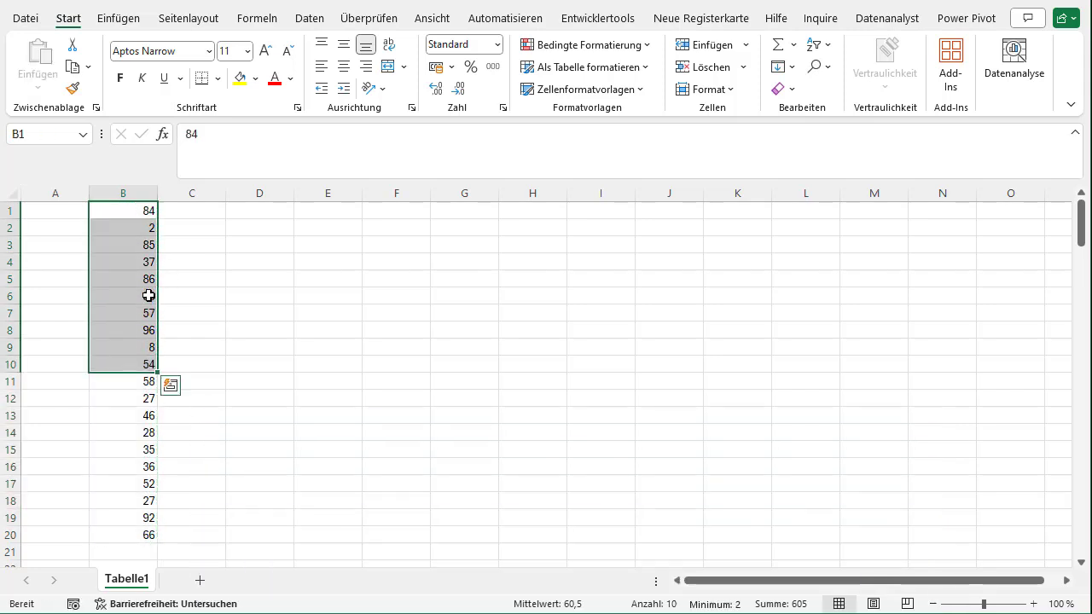
pyautogui.click(150, 295)
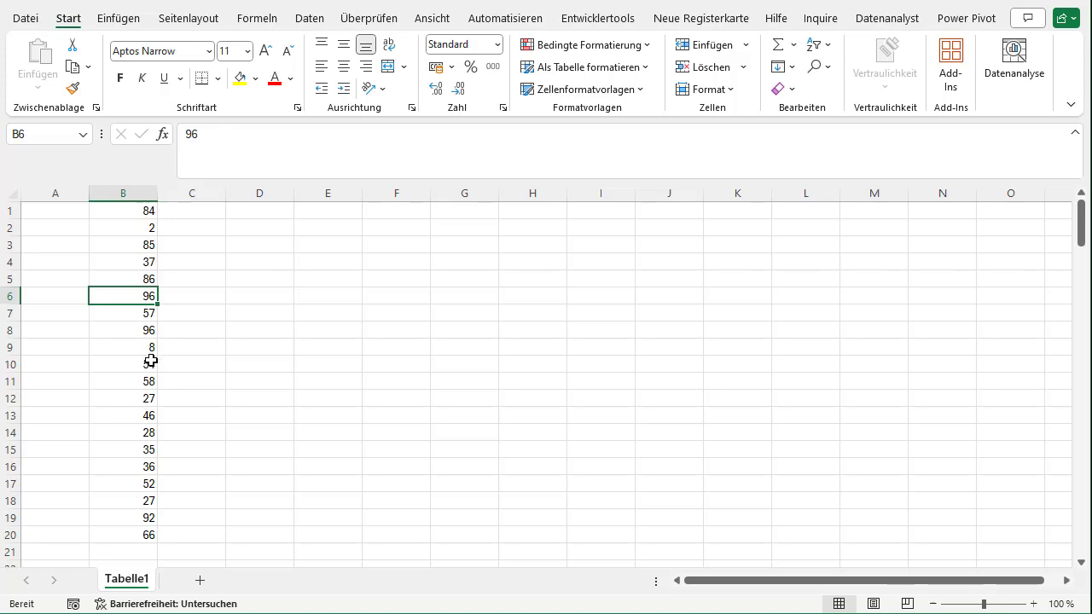
pyautogui.click(203, 215)
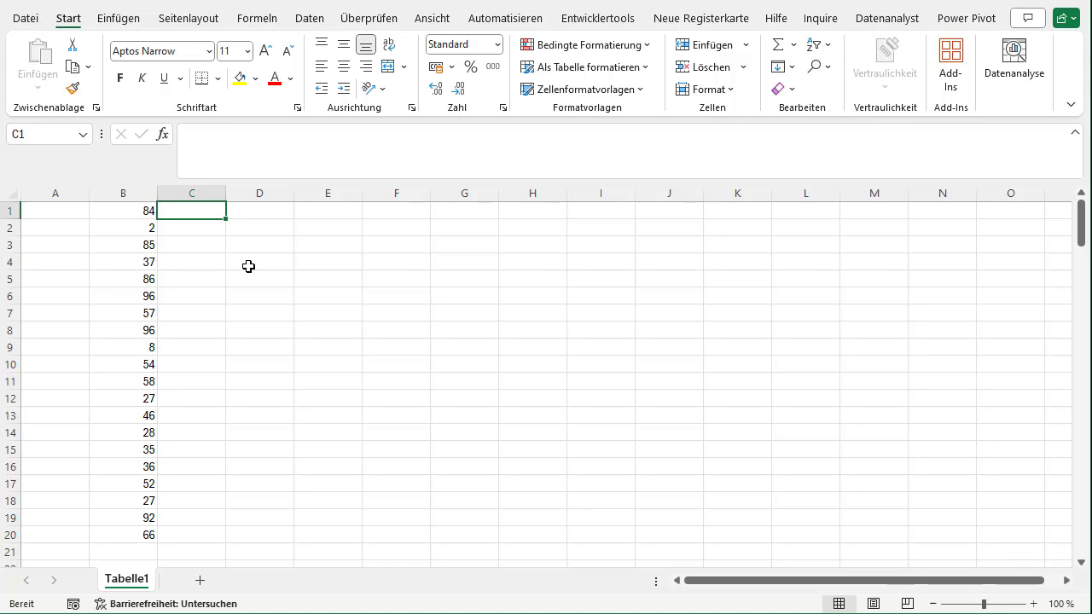
pyautogui.write('=')
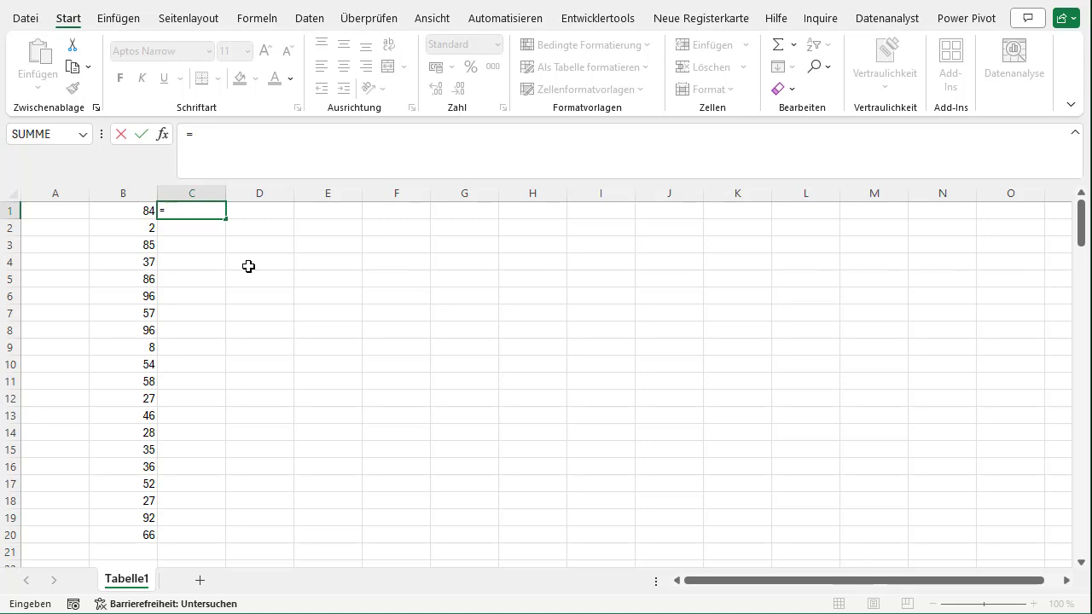
pyautogui.press('Escape')
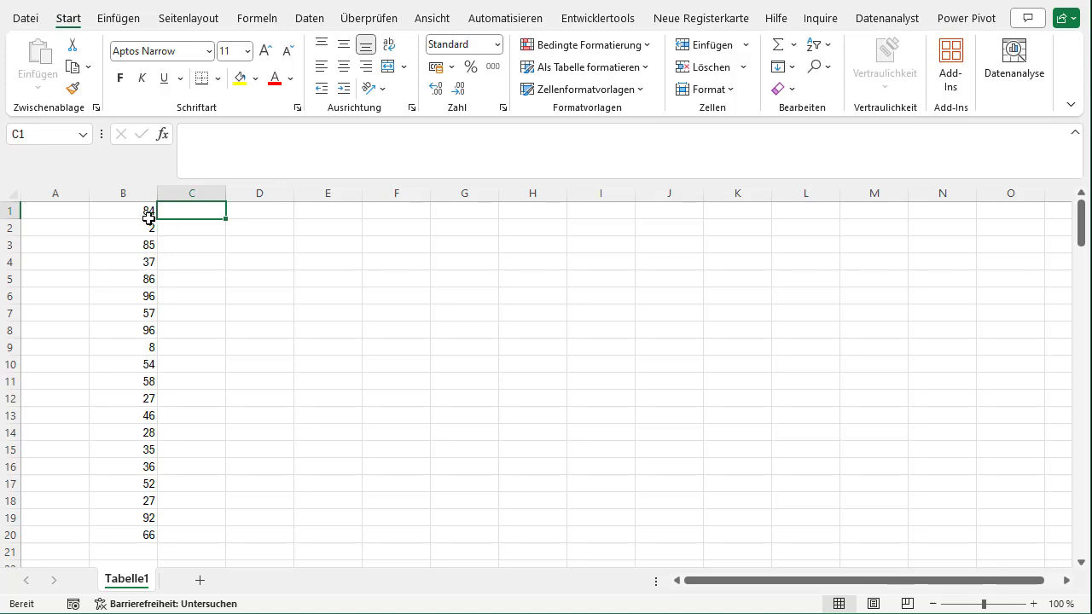
pyautogui.click(149, 211)
pyautogui.click(150, 348)
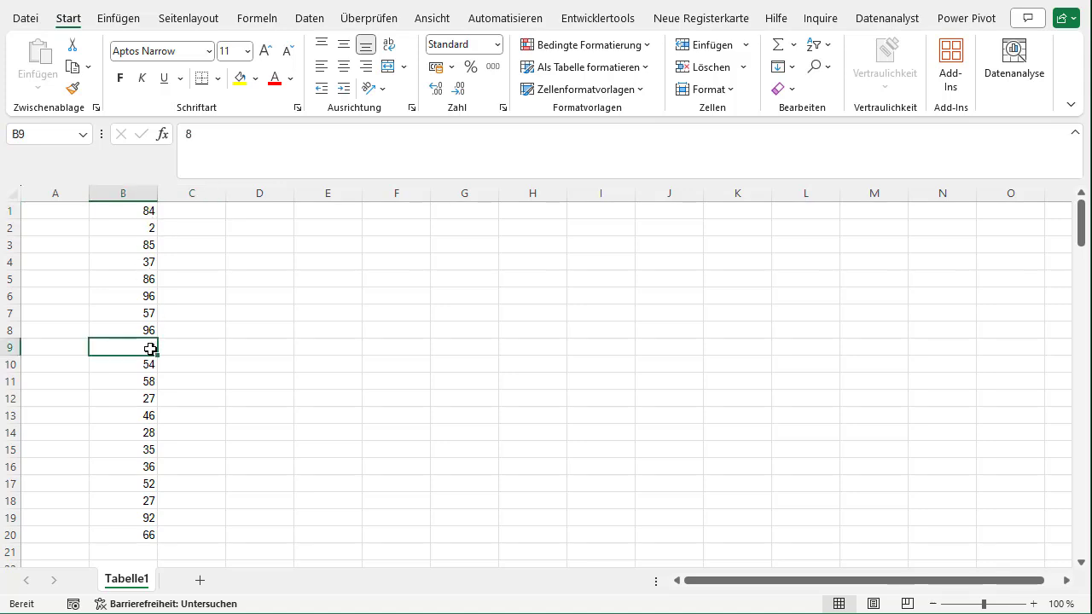
pyautogui.click(147, 228)
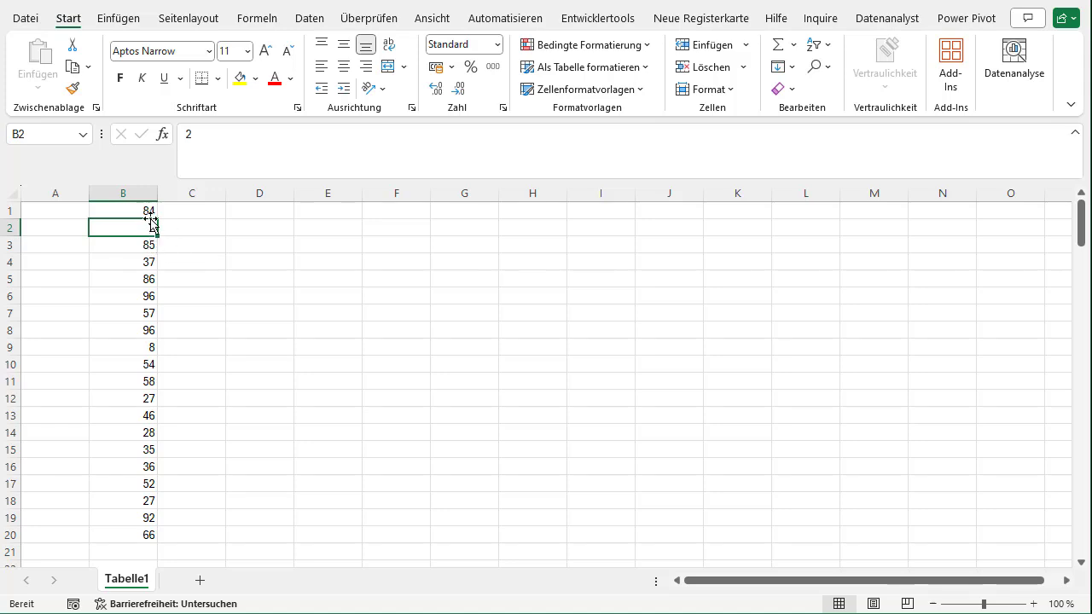
pyautogui.moveTo(148, 214); pyautogui.dragTo(147, 533)
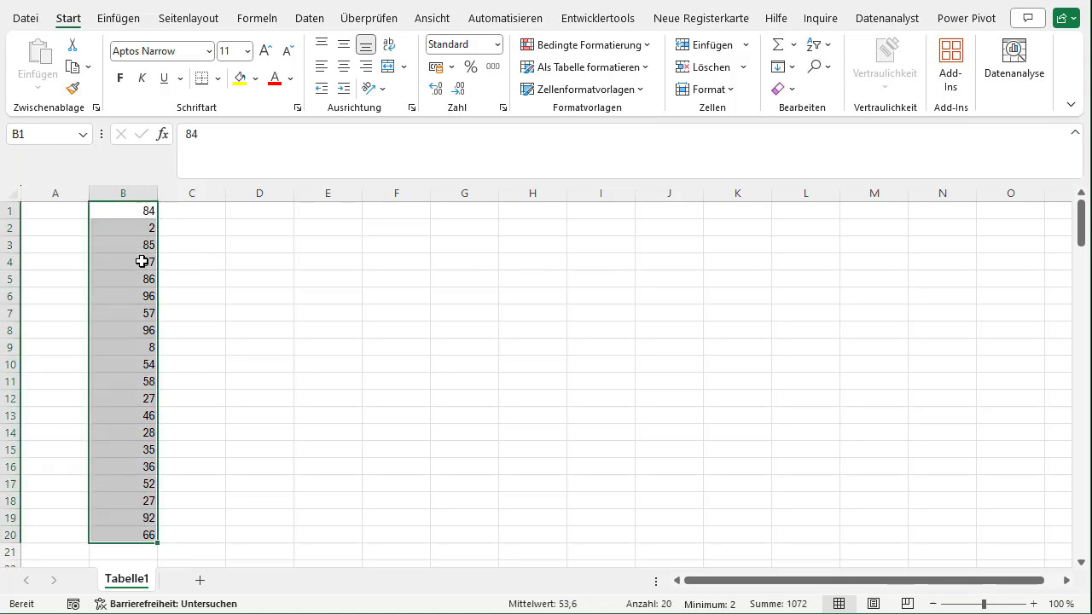
pyautogui.click(147, 228)
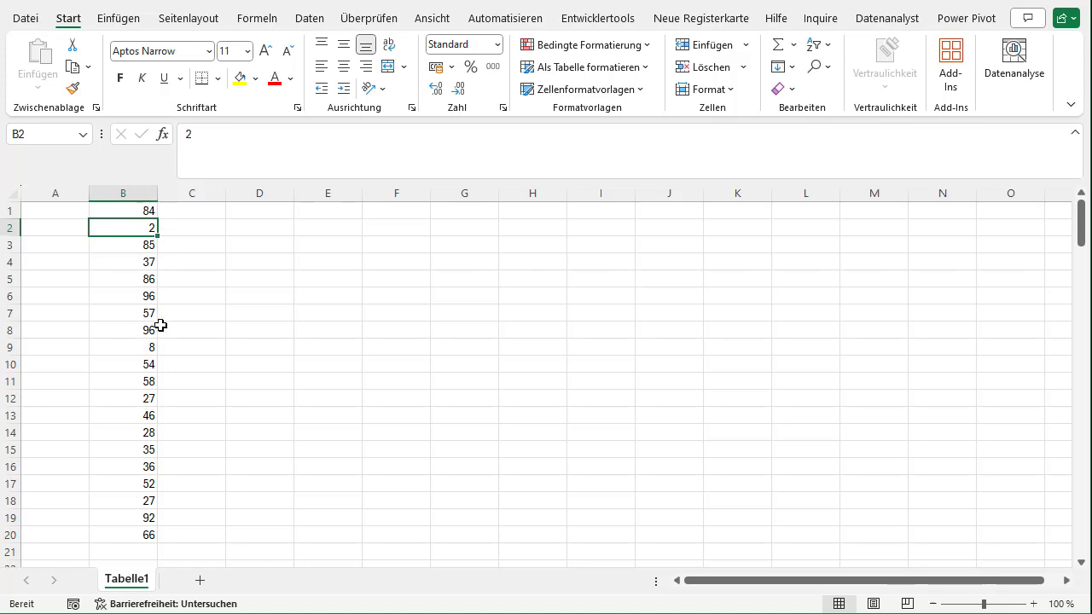
pyautogui.click(147, 210)
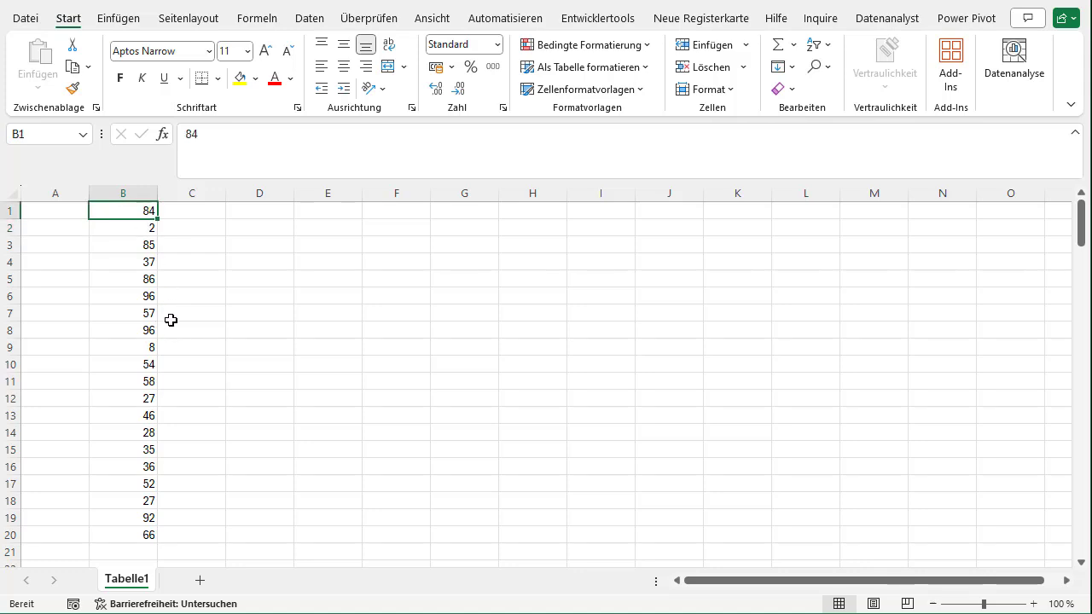
pyautogui.click(130, 518)
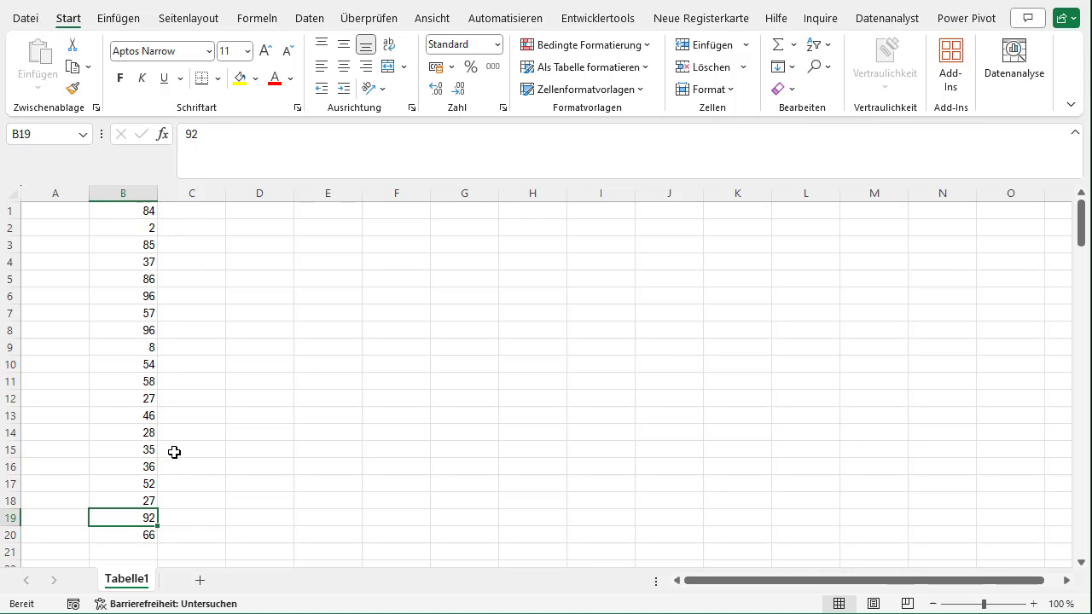
pyautogui.click(183, 211)
# - Start a QUANTILSRANG.INKL formula in C1 from the autocomplete suggestions
pyautogui.write('=')
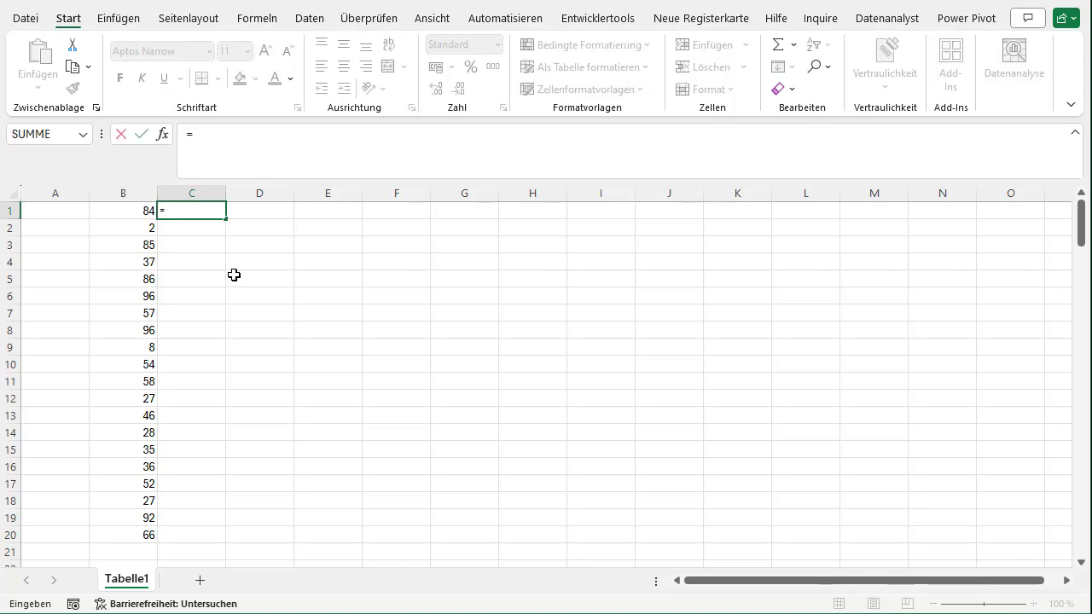
pyautogui.write('Q')
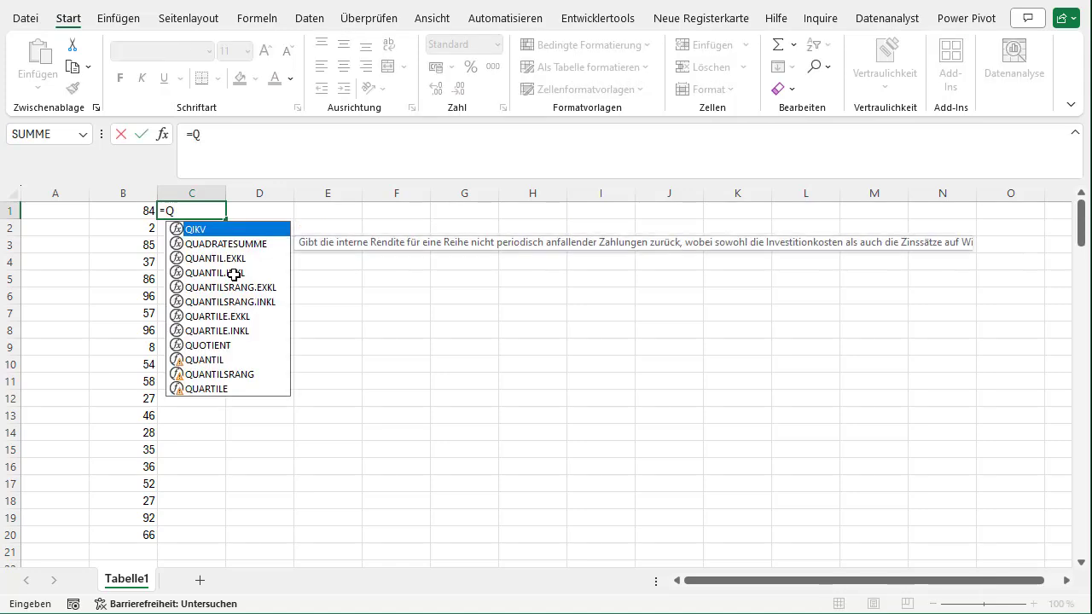
pyautogui.click(233, 274)
pyautogui.press('Down')
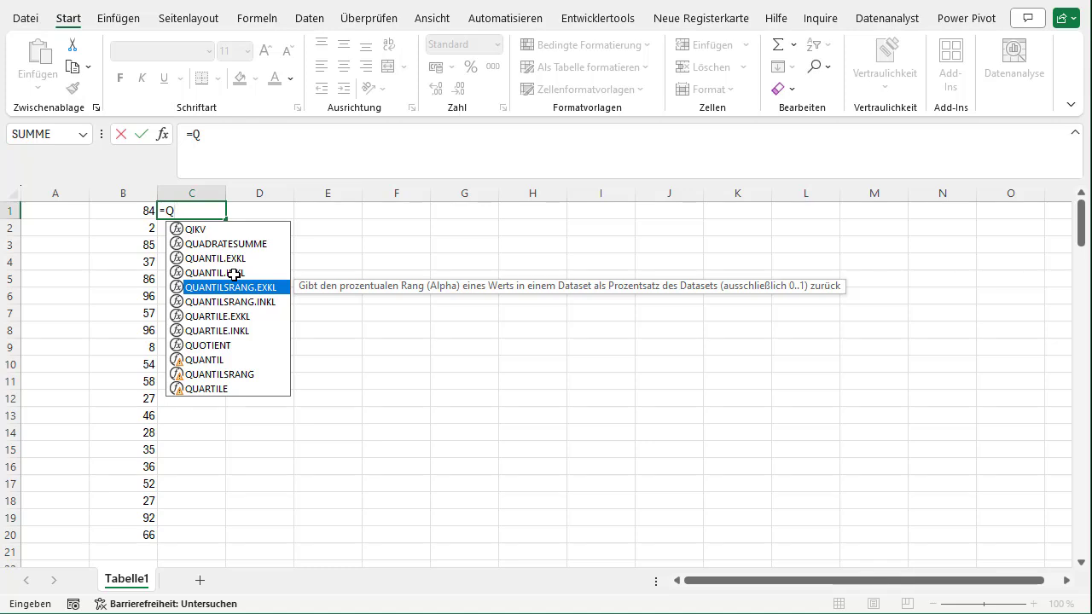
pyautogui.press('Down')
pyautogui.press('Up')
pyautogui.press('Down')
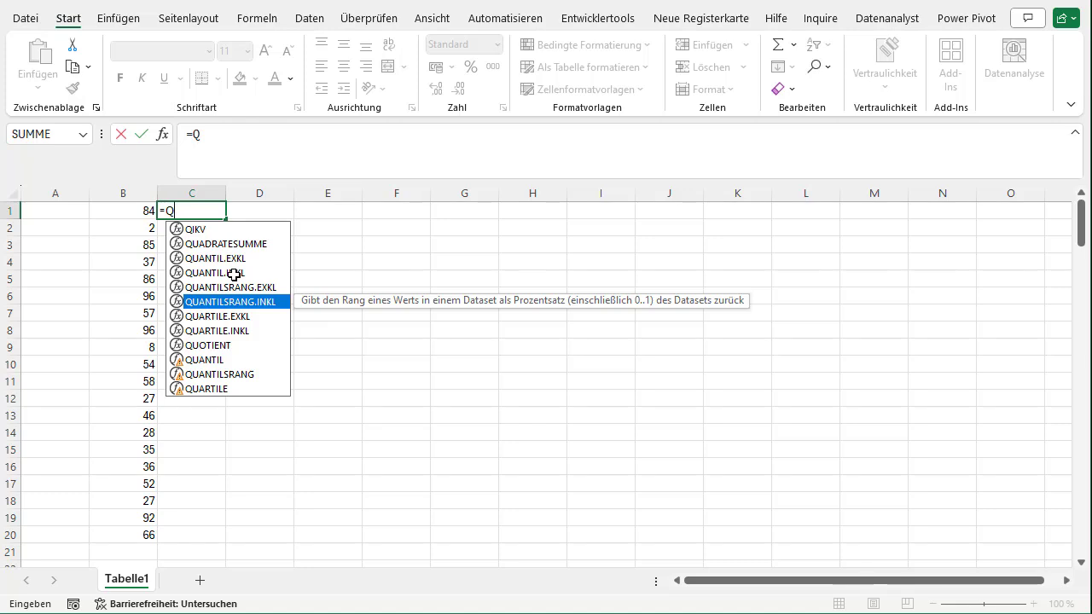
pyautogui.press('Tab')
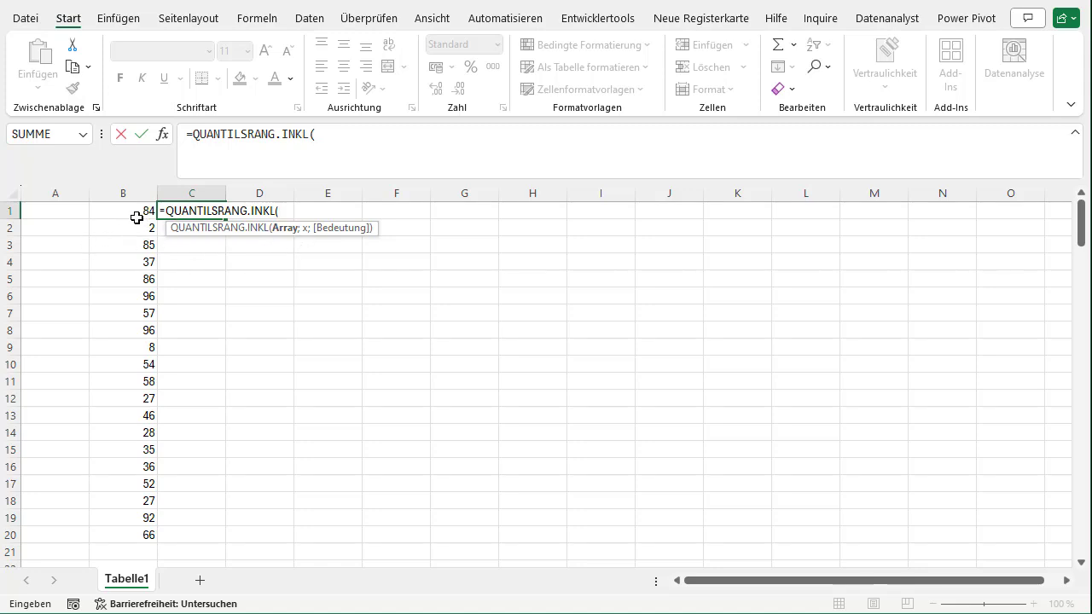
# - Complete it as =QUANTILSRANG.INKL($B$1:$B$20;$B1;1), returning 0,7
pyautogui.moveTo(123, 210); pyautogui.dragTo(119, 535)
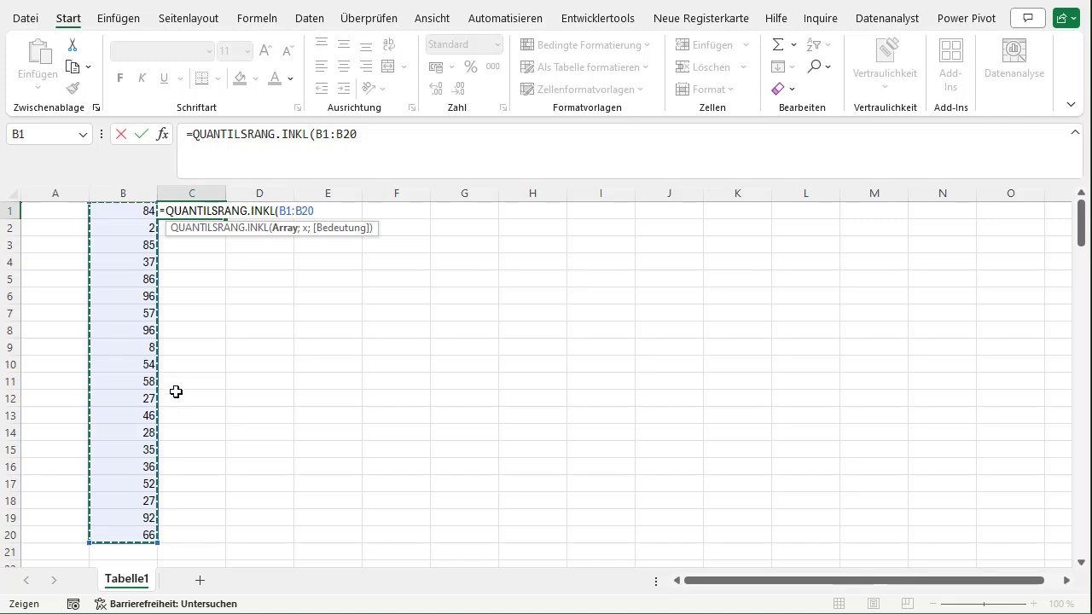
pyautogui.press('F4')
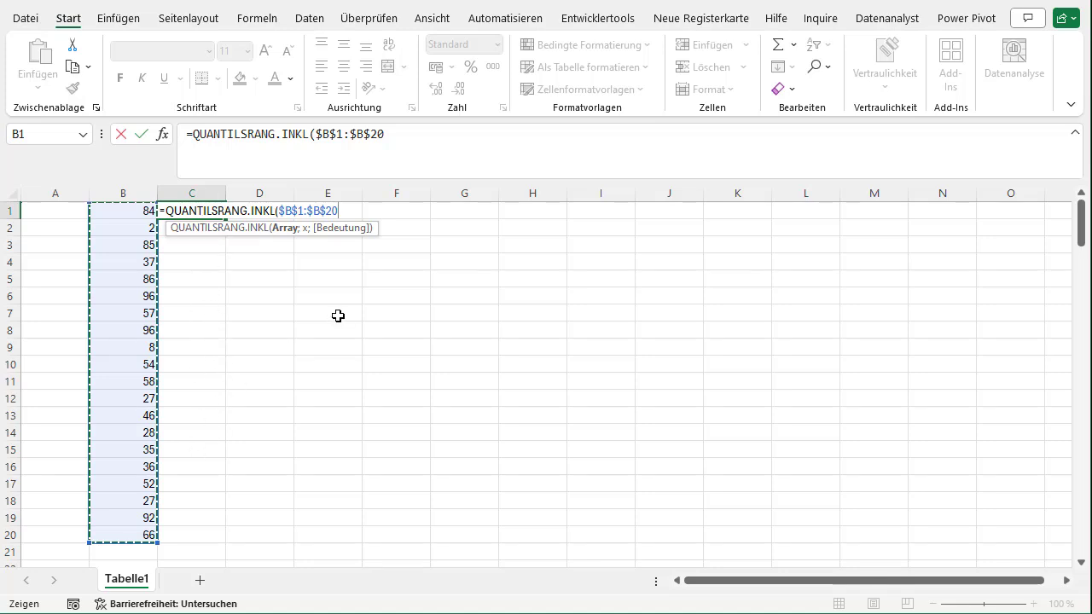
pyautogui.write(';')
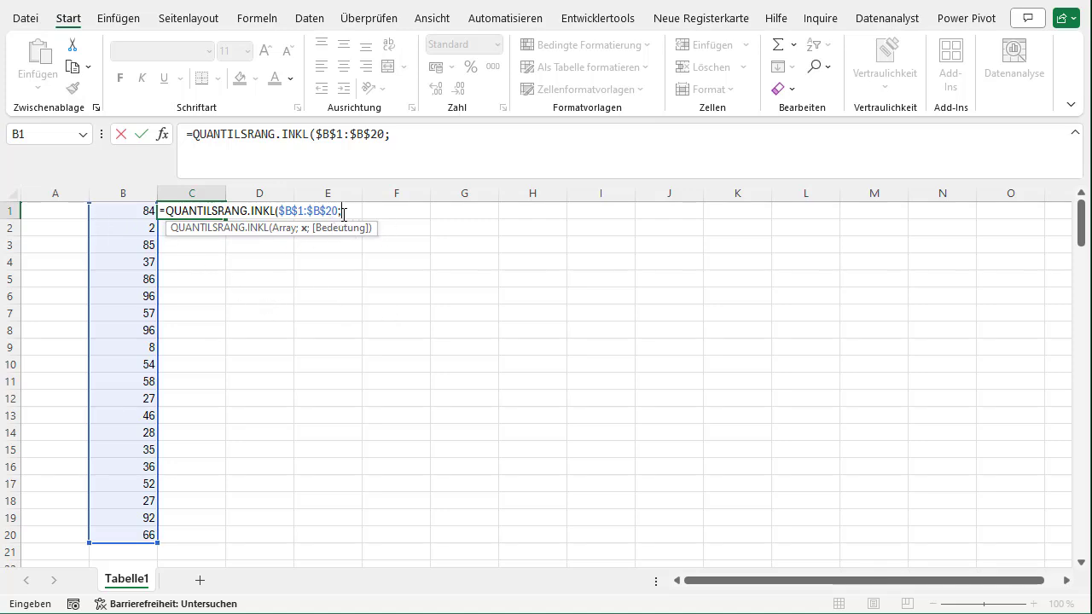
pyautogui.click(137, 211)
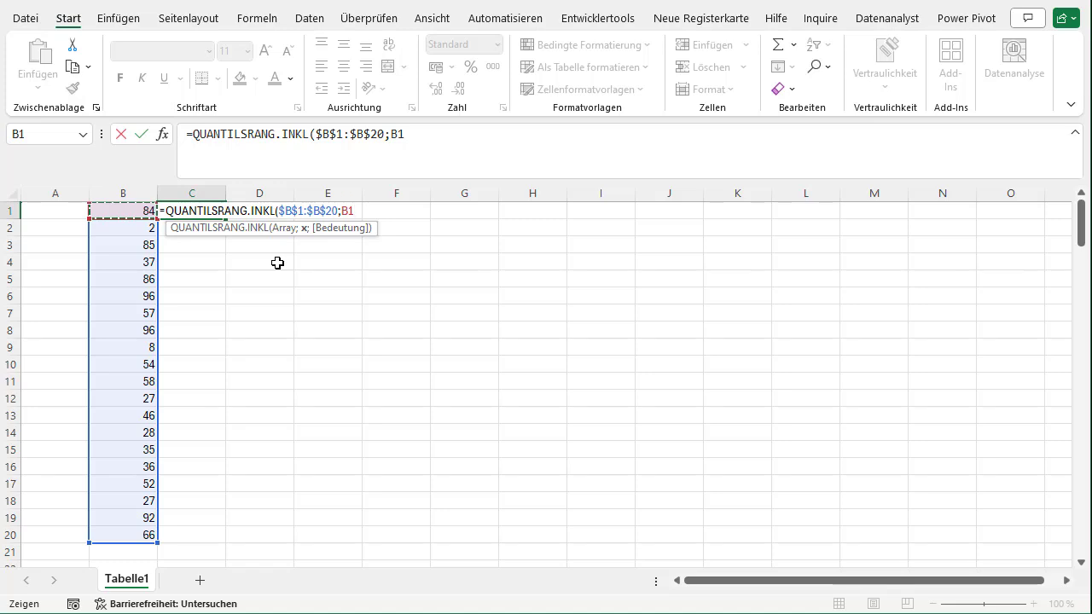
pyautogui.click(397, 137)
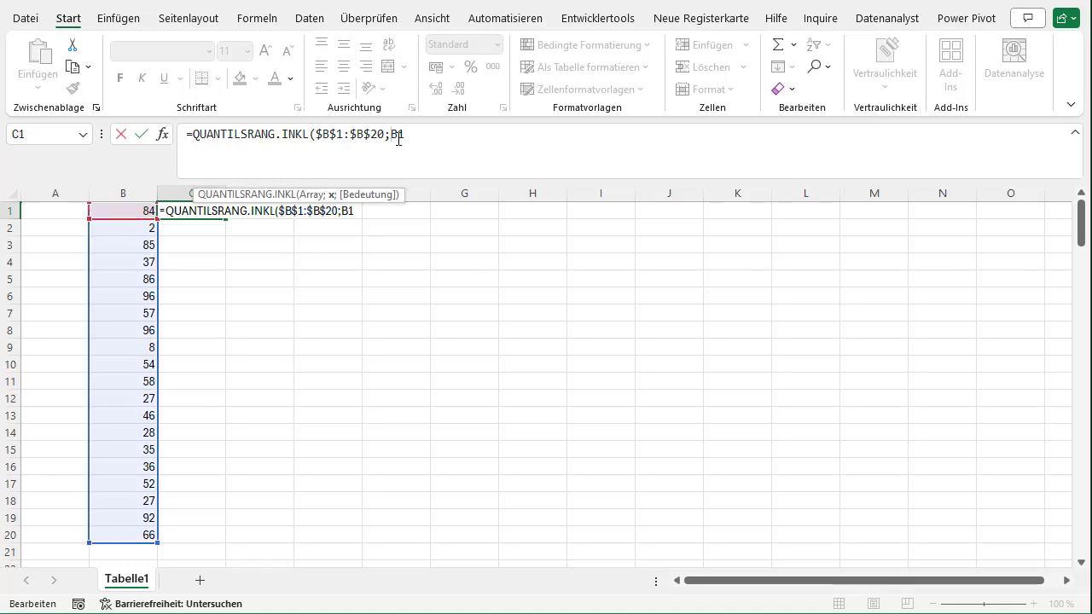
pyautogui.press('F4')
pyautogui.press('F4')
pyautogui.press('F4')
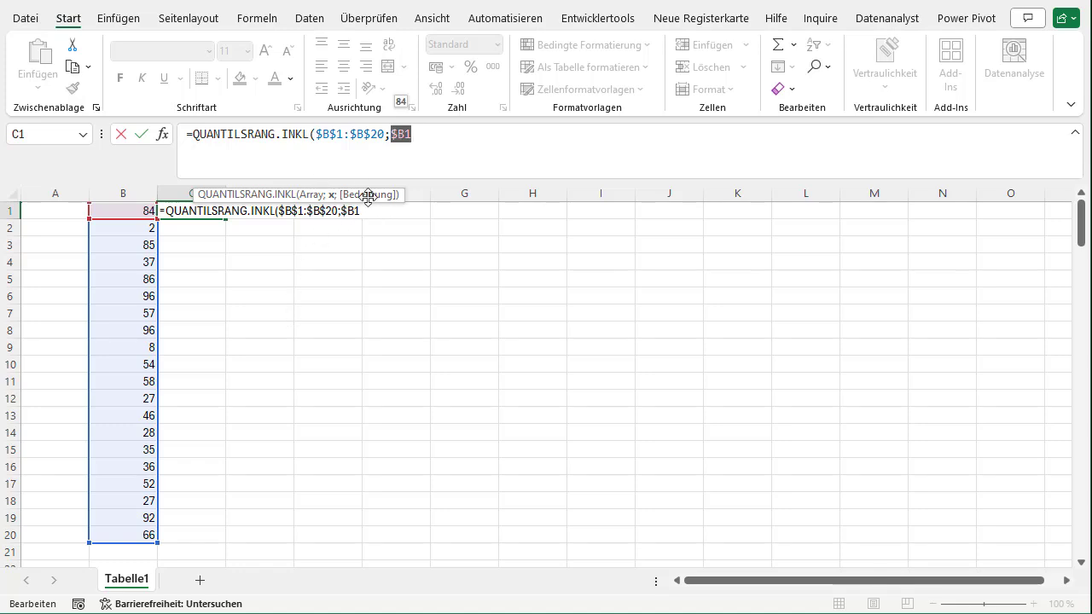
pyautogui.click(420, 139)
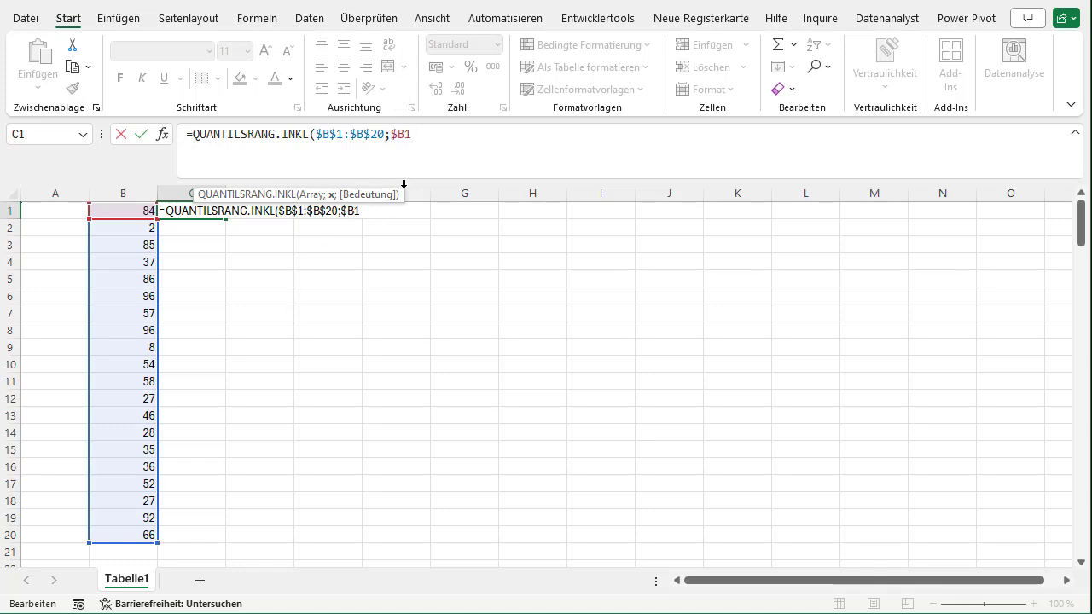
pyautogui.write(';1')
pyautogui.write(')')
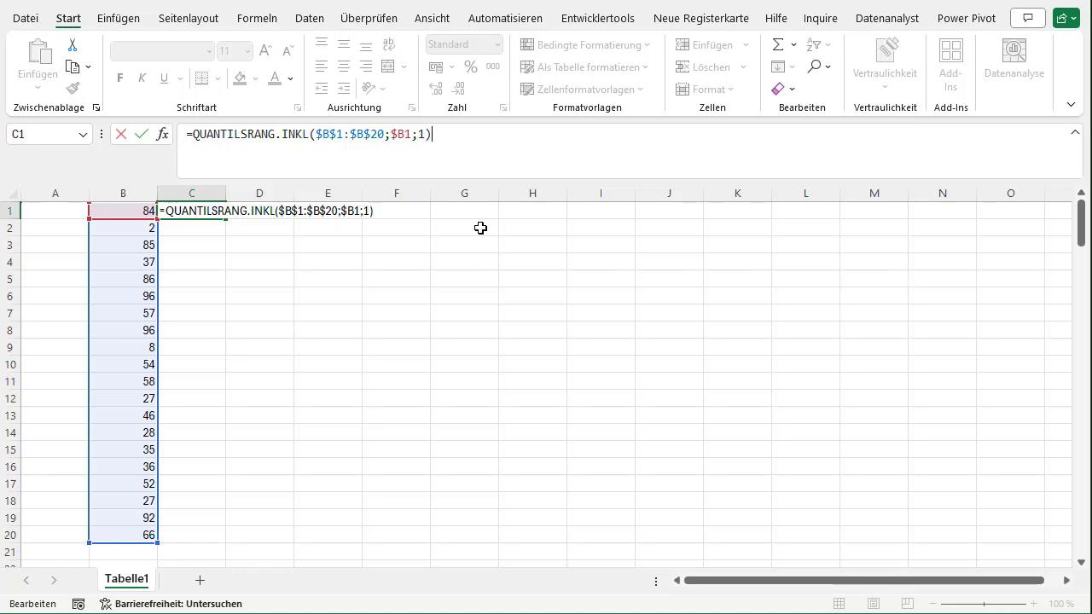
pyautogui.press('Return')
pyautogui.press('Up')
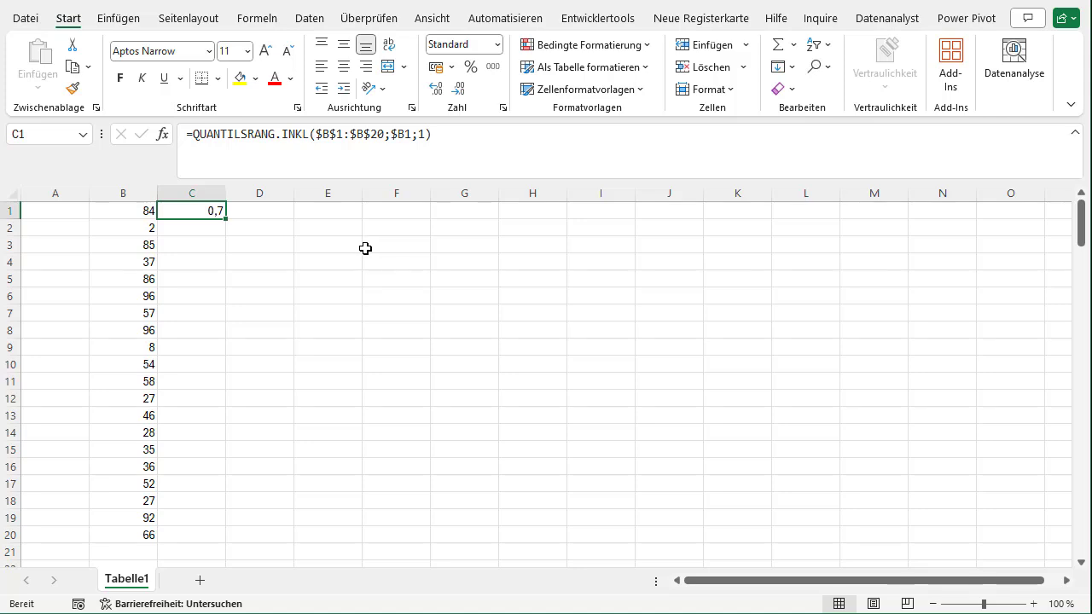
# - Apply Percent Style to C1 so its rank reads 70%, then review the column B values
pyautogui.click(471, 68)
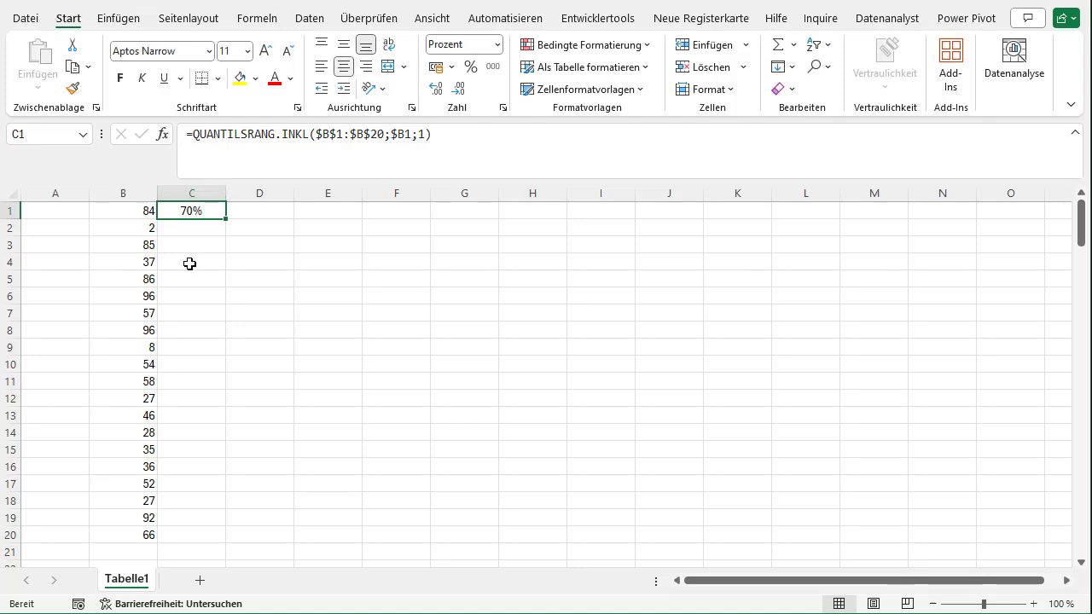
pyautogui.click(147, 210)
pyautogui.click(194, 214)
pyautogui.click(149, 212)
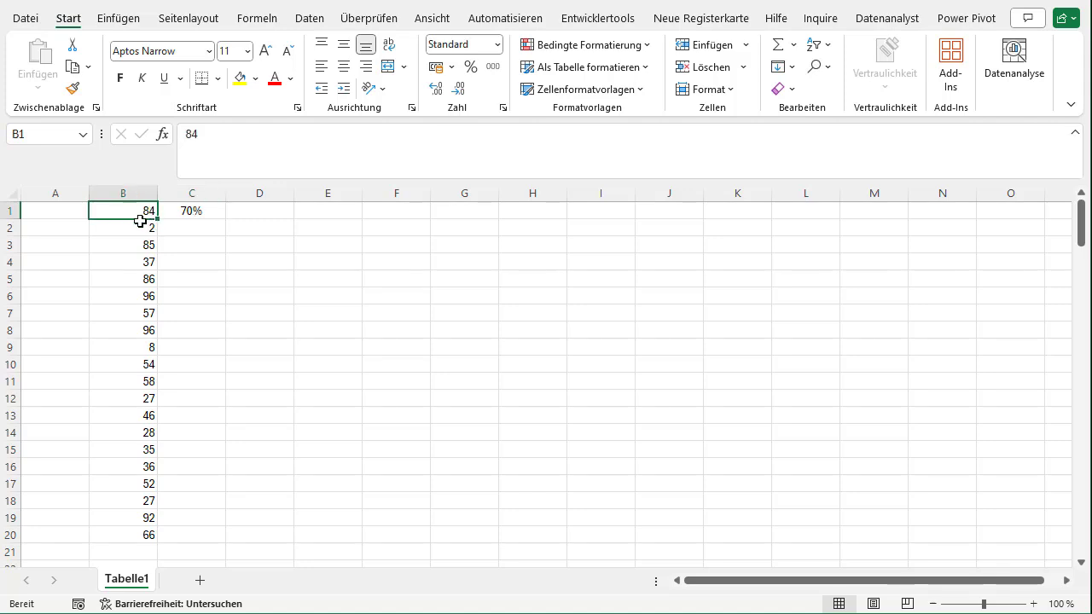
pyautogui.moveTo(149, 212); pyautogui.dragTo(143, 533)
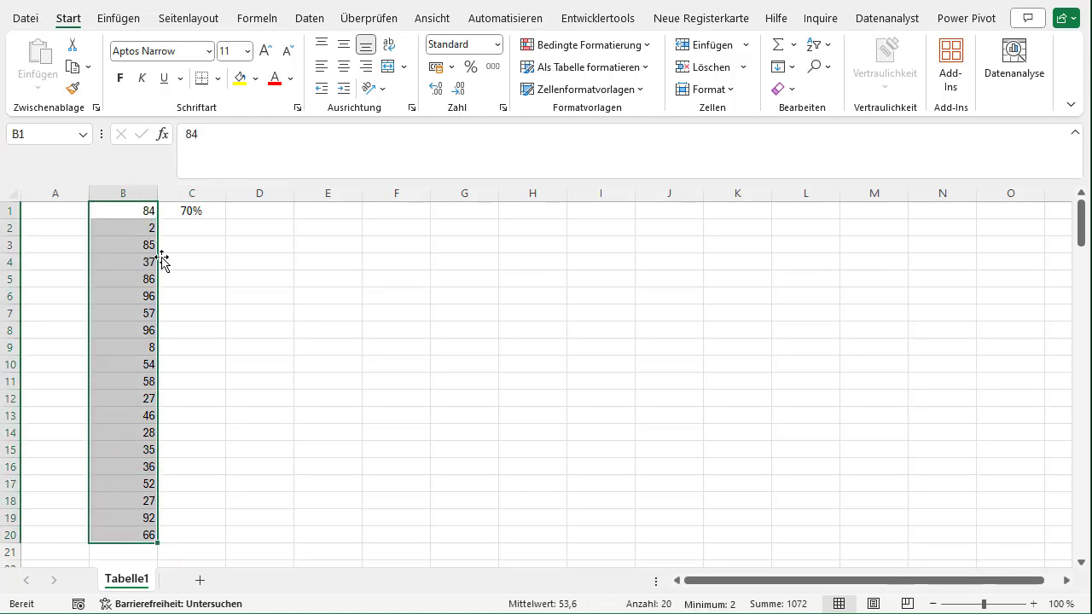
pyautogui.click(203, 214)
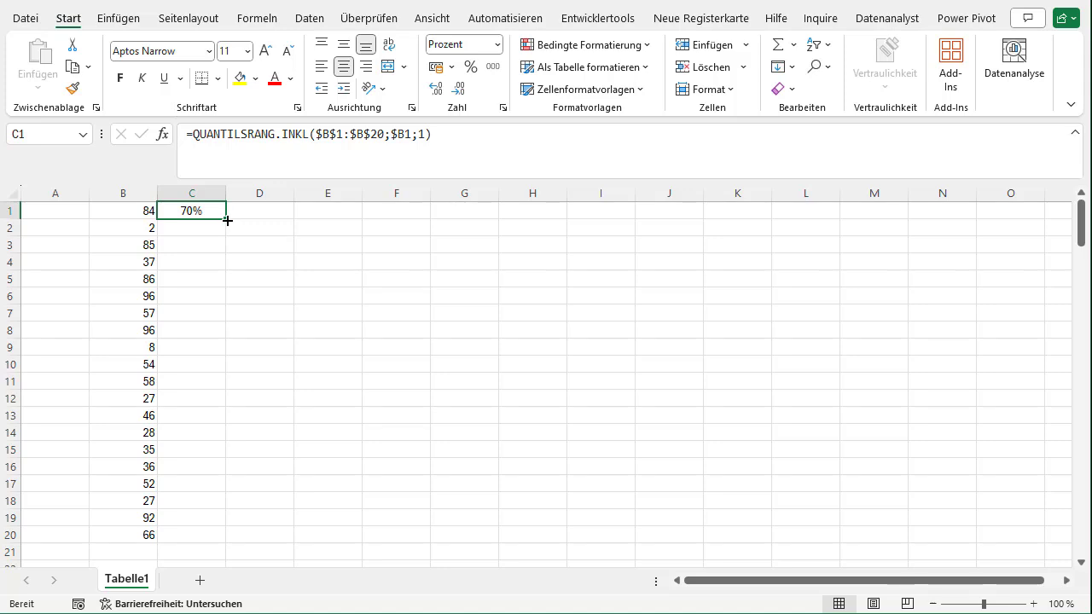
# - Copy the rank formula from C1 down to C20 and check the results in C4 and C6
pyautogui.moveTo(226, 219); pyautogui.dragTo(213, 526)
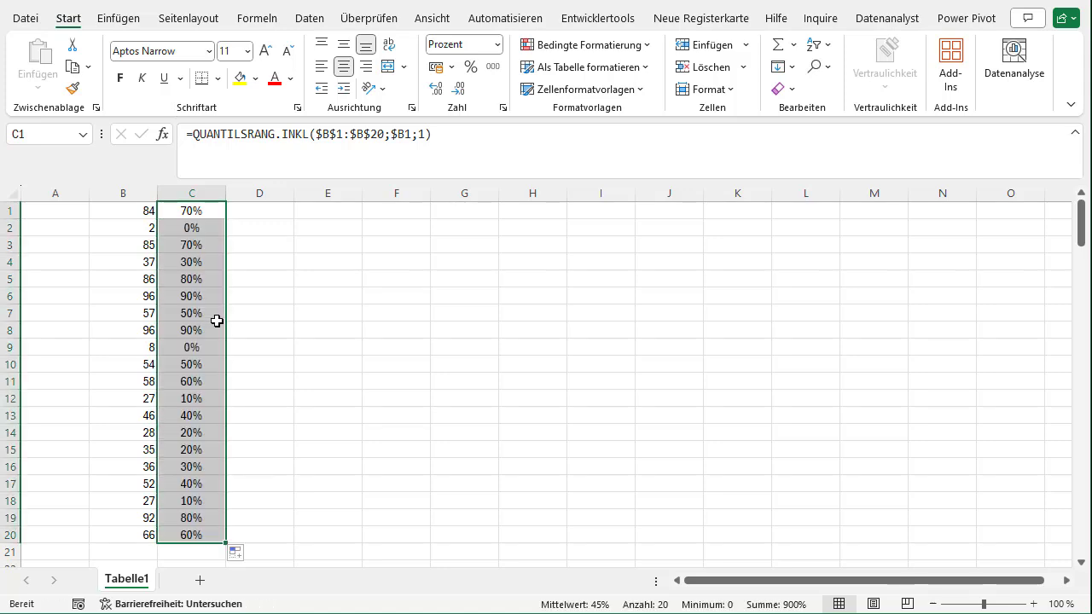
pyautogui.click(213, 294)
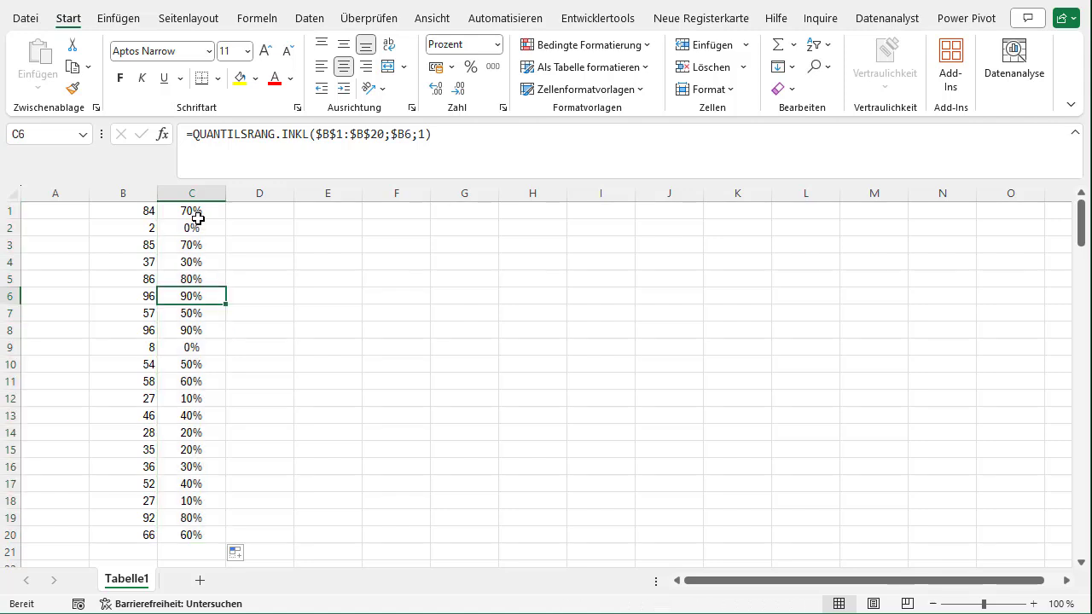
pyautogui.moveTo(197, 219); pyautogui.dragTo(199, 534)
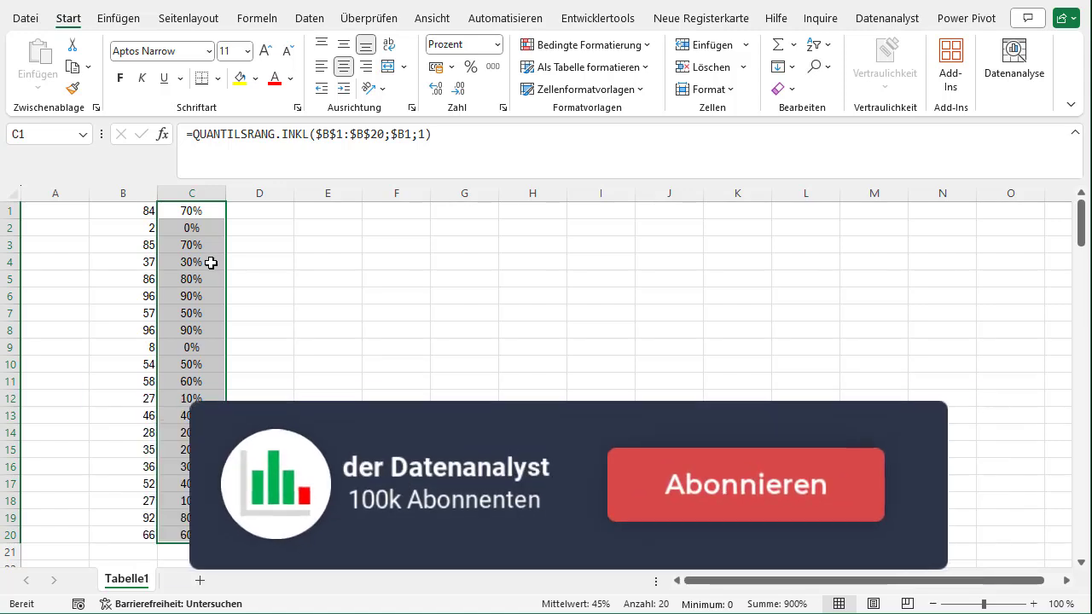
pyautogui.click(211, 262)
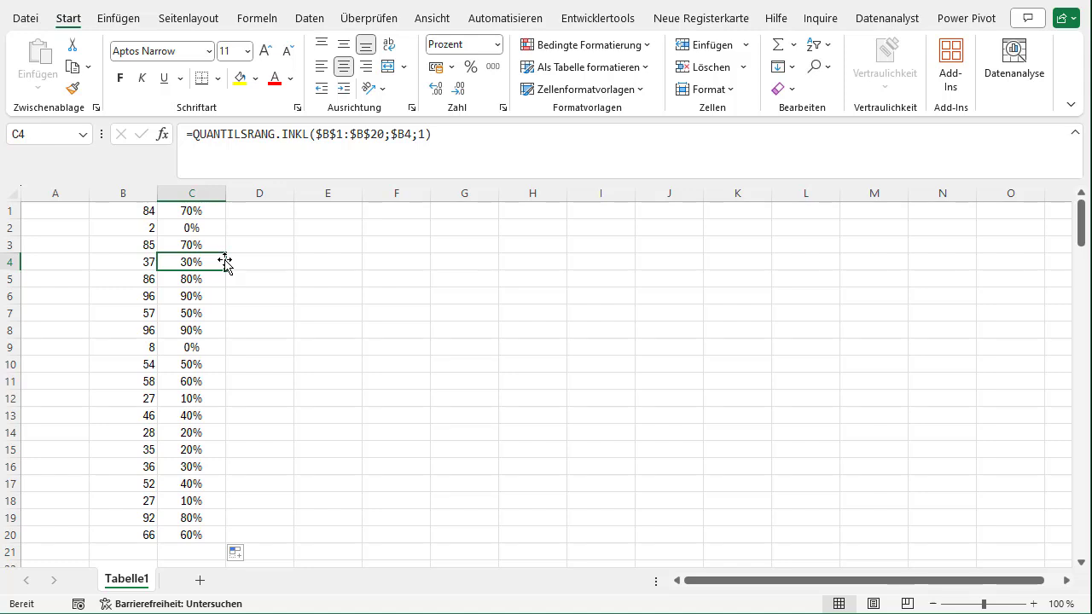
pyautogui.moveTo(195, 212); pyautogui.dragTo(192, 534)
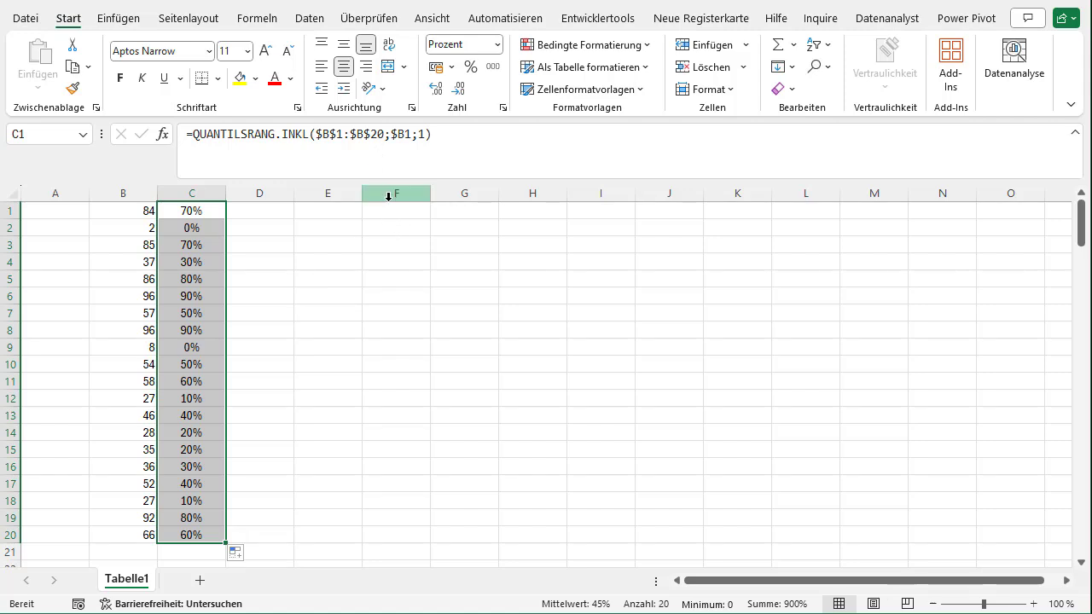
# - Insert a Histogramm statistical chart of C1:C20 and drag its corner to enlarge it
pyautogui.click(128, 22)
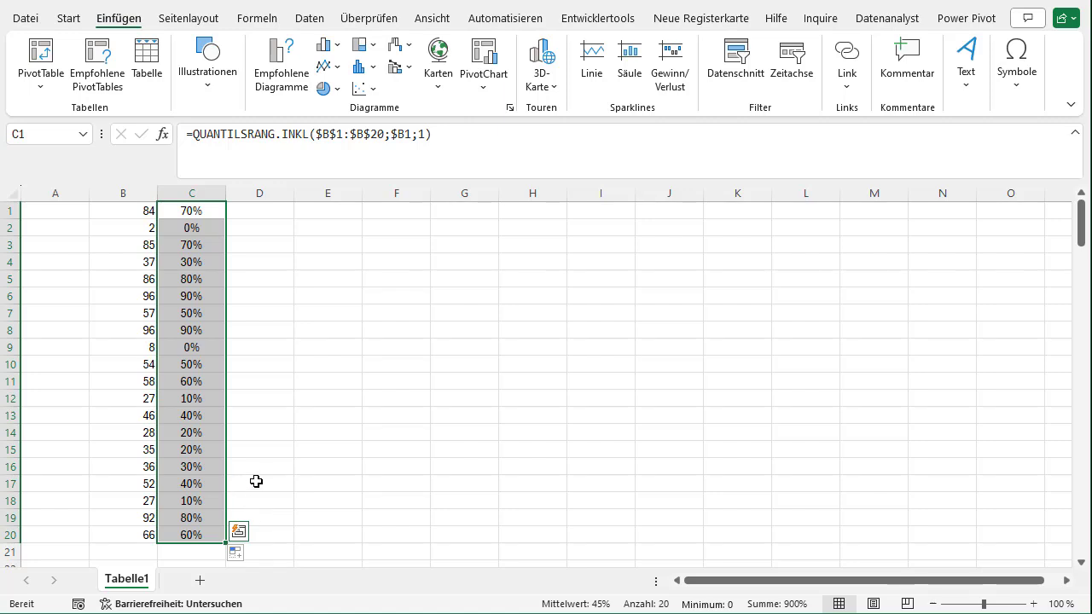
pyautogui.click(360, 70)
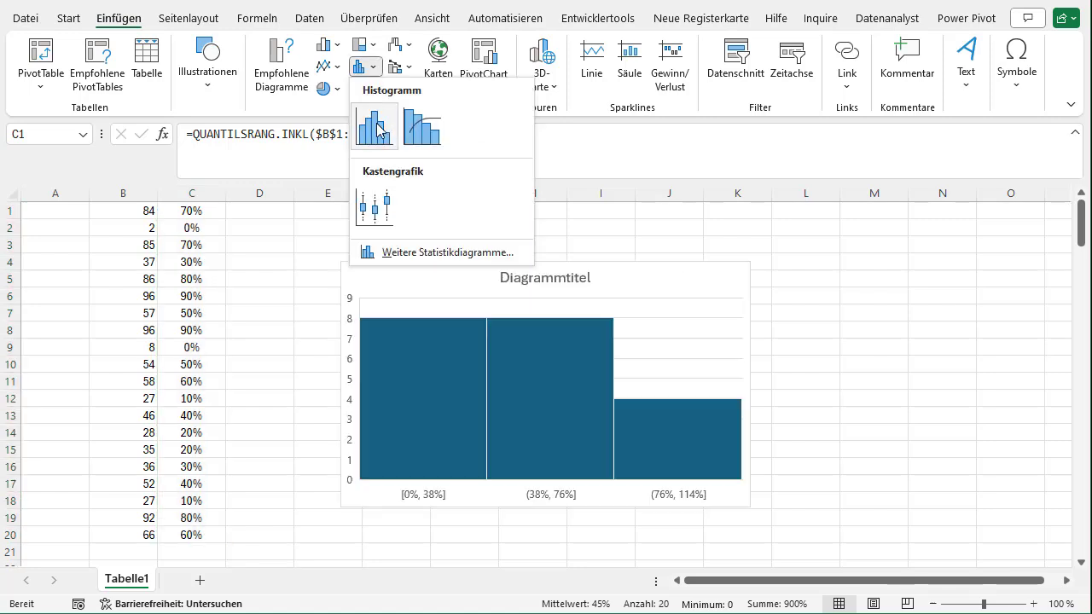
pyautogui.click(378, 129)
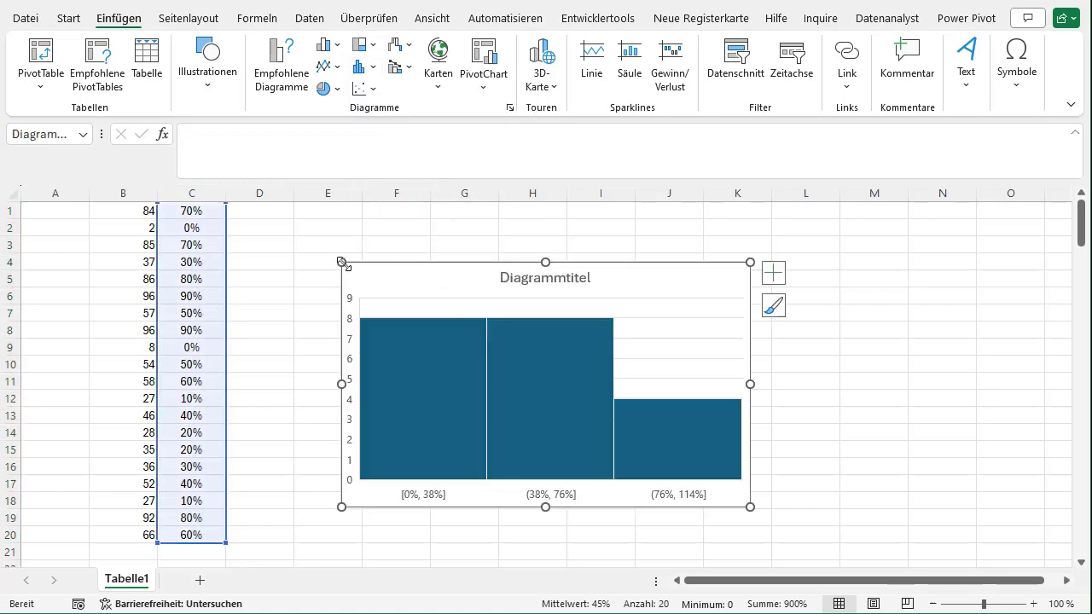
pyautogui.moveTo(341, 263); pyautogui.dragTo(277, 218)
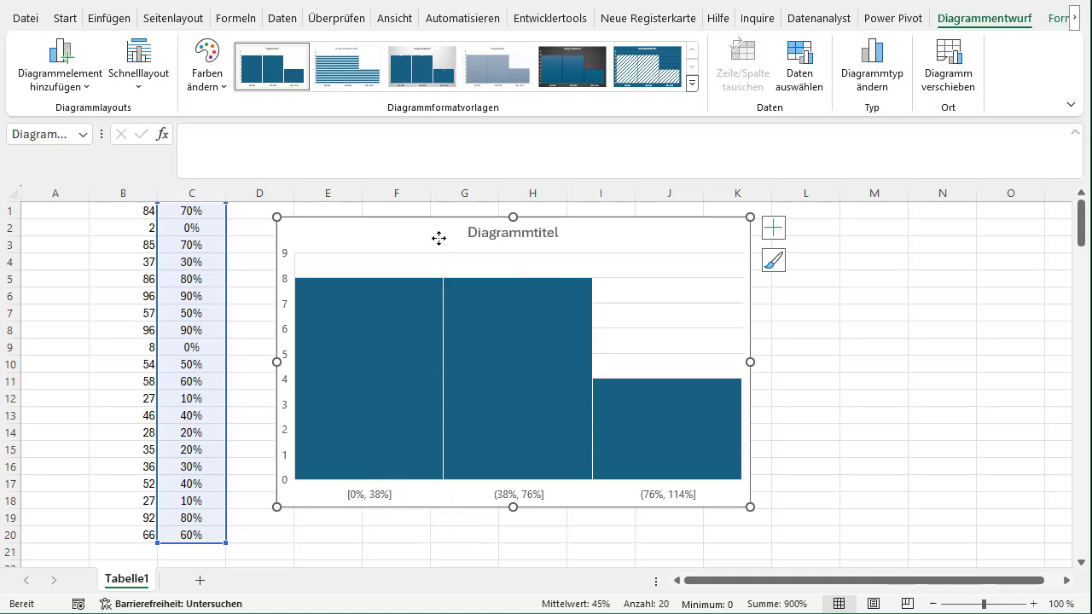
# - Set the histogram's horizontal-axis bin width to 0,10, giving nine 10% bins
pyautogui.doubleClick(577, 234)
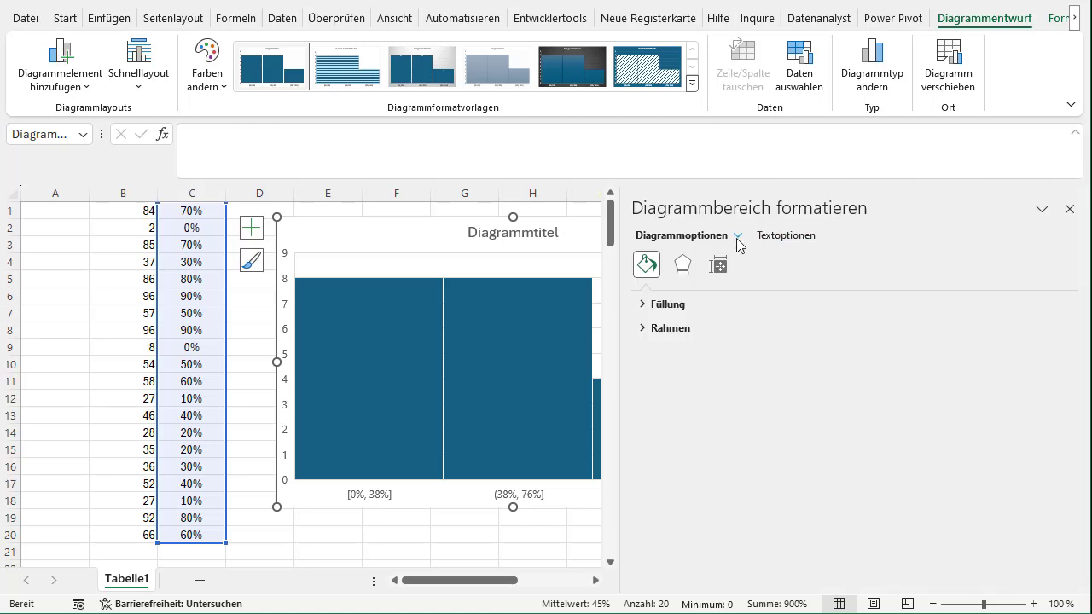
pyautogui.click(737, 236)
pyautogui.click(801, 300)
pyautogui.click(718, 264)
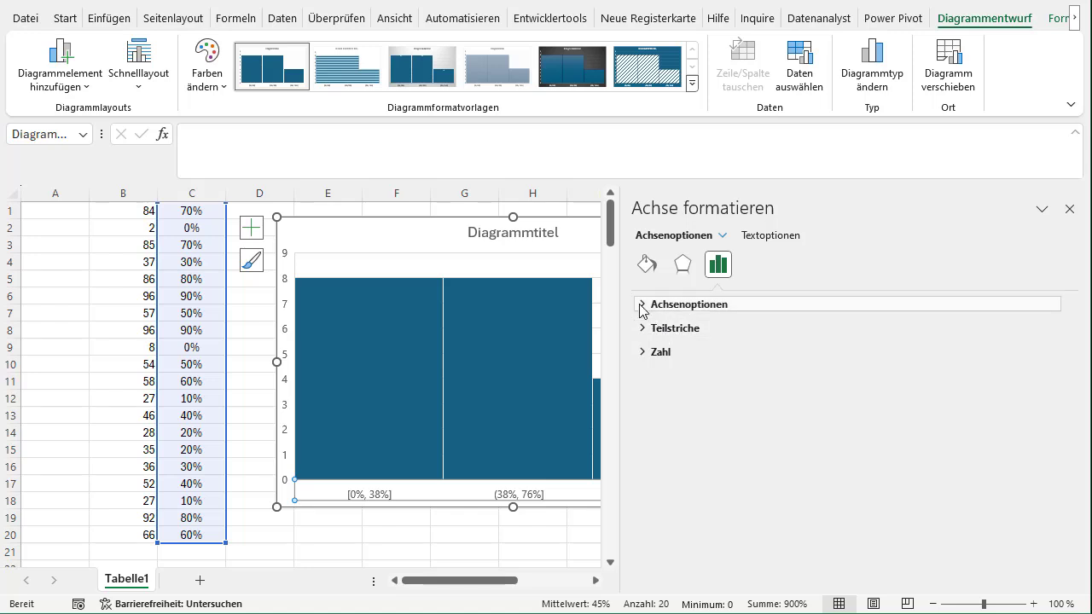
pyautogui.click(642, 307)
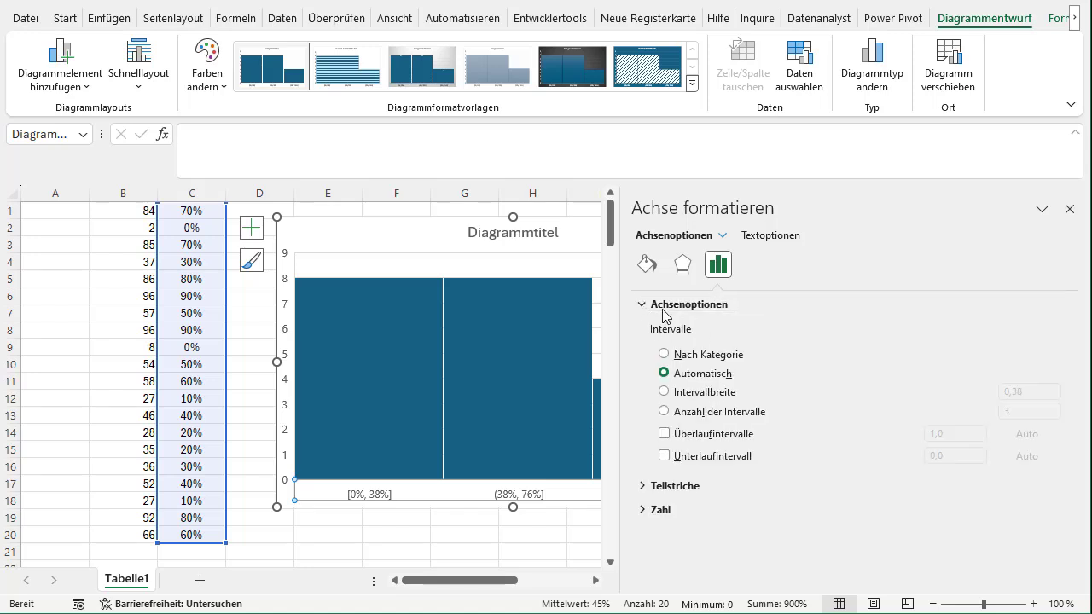
pyautogui.click(701, 395)
pyautogui.click(1030, 392)
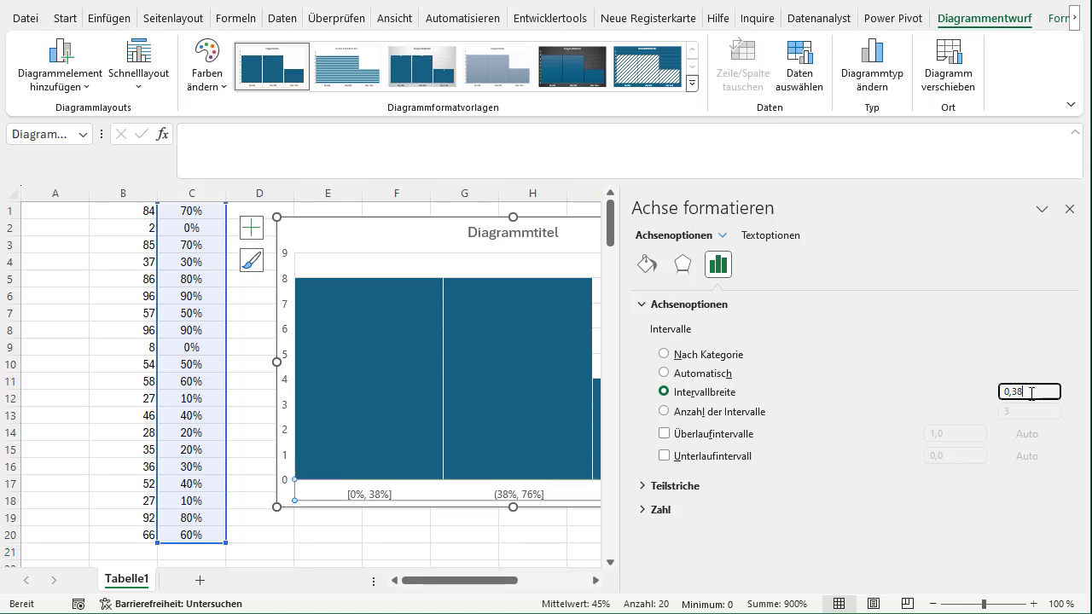
pyautogui.doubleClick(1032, 394)
pyautogui.write('0,1')
pyautogui.click(1064, 283)
pyautogui.click(1069, 208)
pyautogui.click(805, 365)
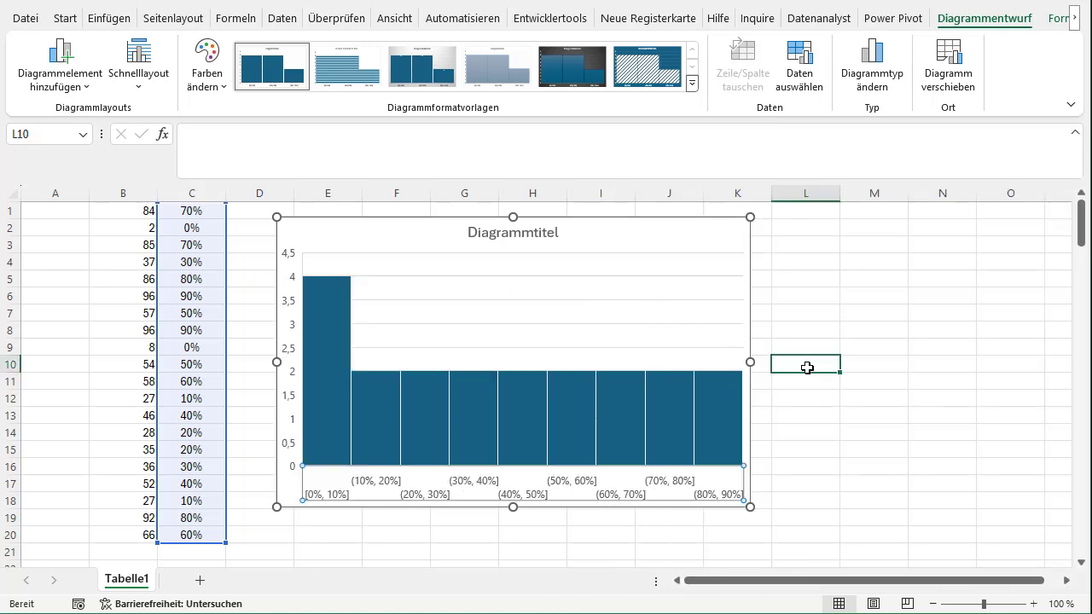
pyautogui.moveTo(338, 384)
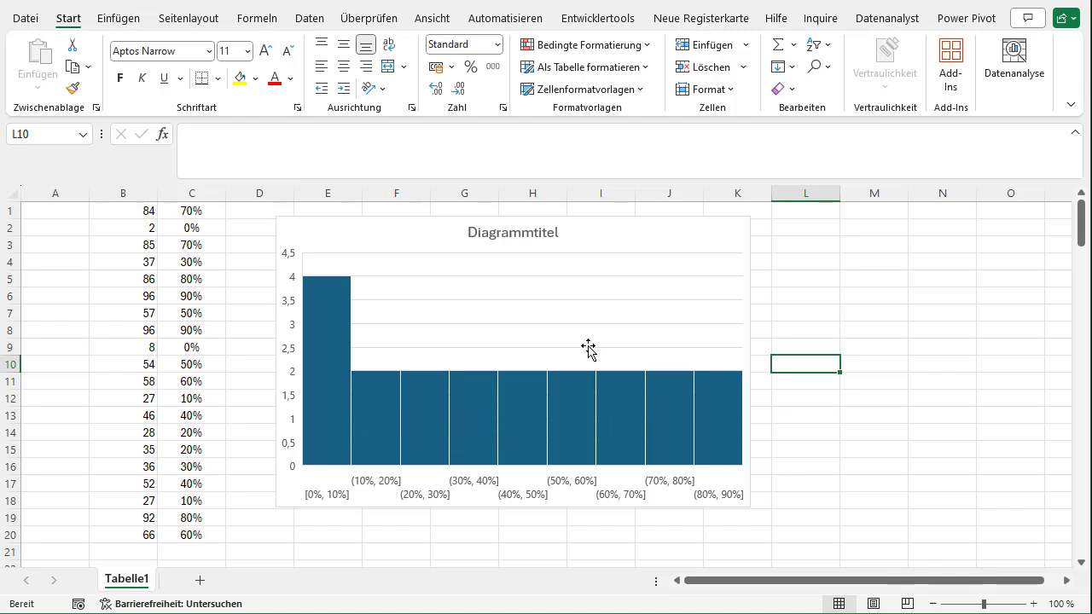
# - Drag the histogram's right edge left so it ends at column I, then select C1
pyautogui.click(740, 213)
pyautogui.click(746, 231)
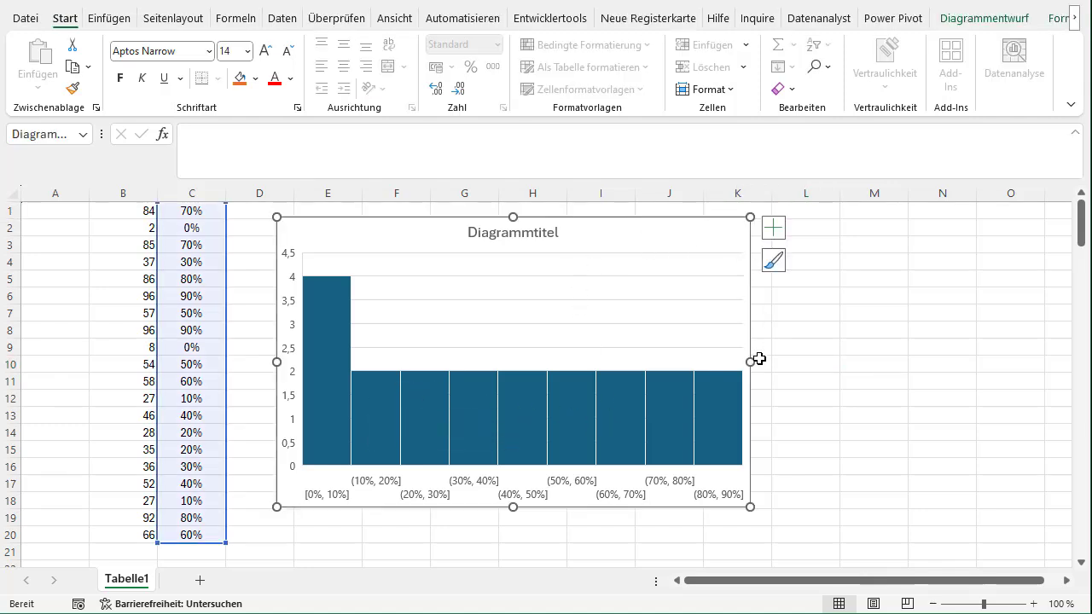
pyautogui.moveTo(750, 362); pyautogui.dragTo(646, 362)
pyautogui.click(686, 378)
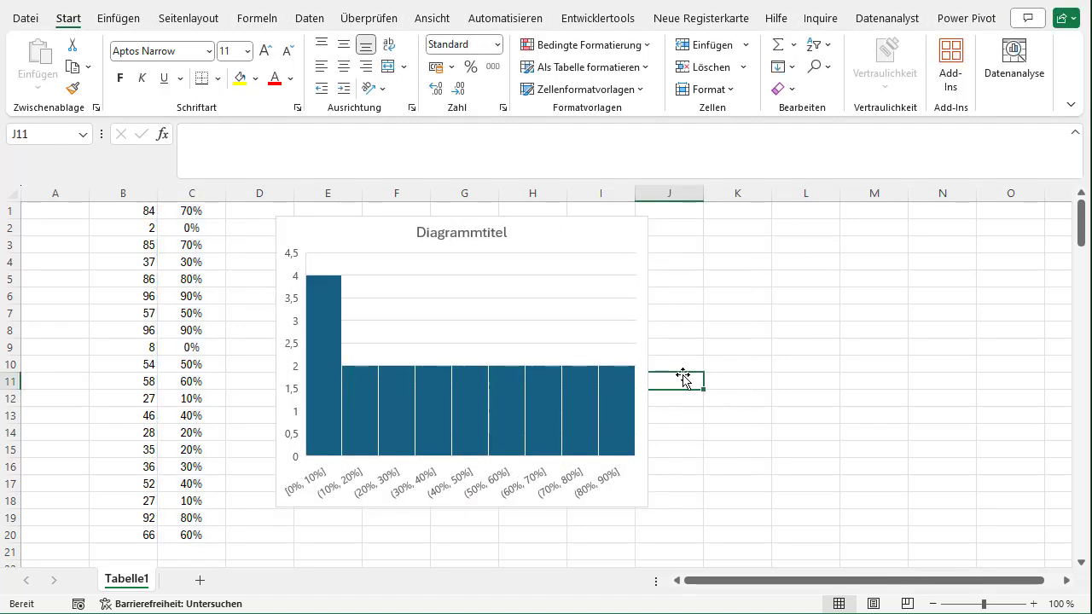
pyautogui.click(189, 215)
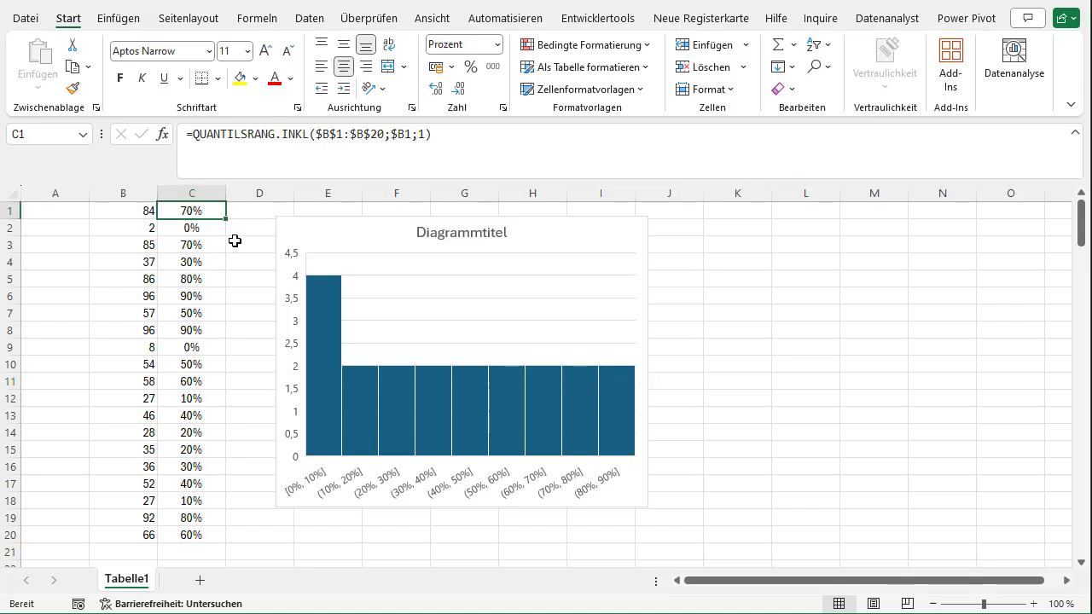